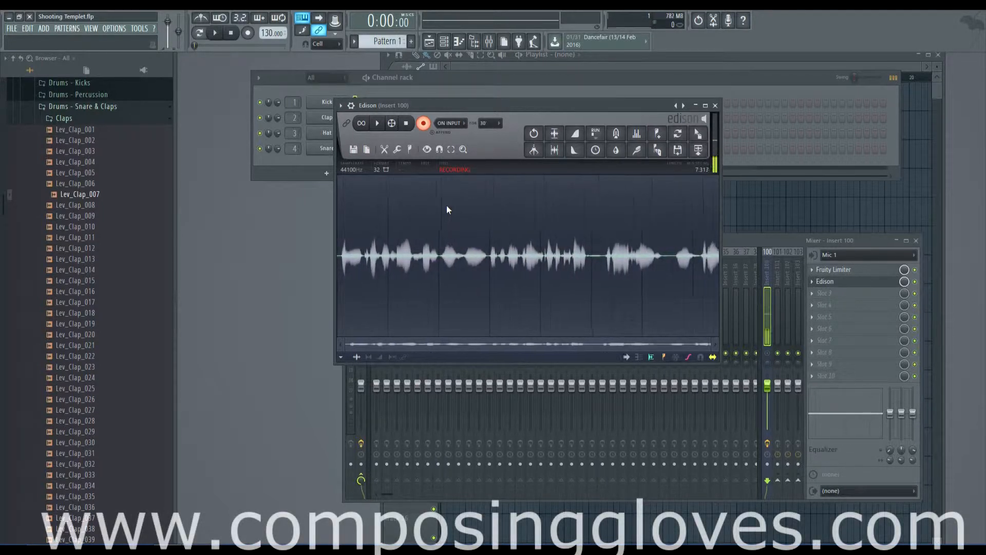
Reposition the Kontakt window and examine the instrument's amplifier, effects and modulation sections
click(152, 501)
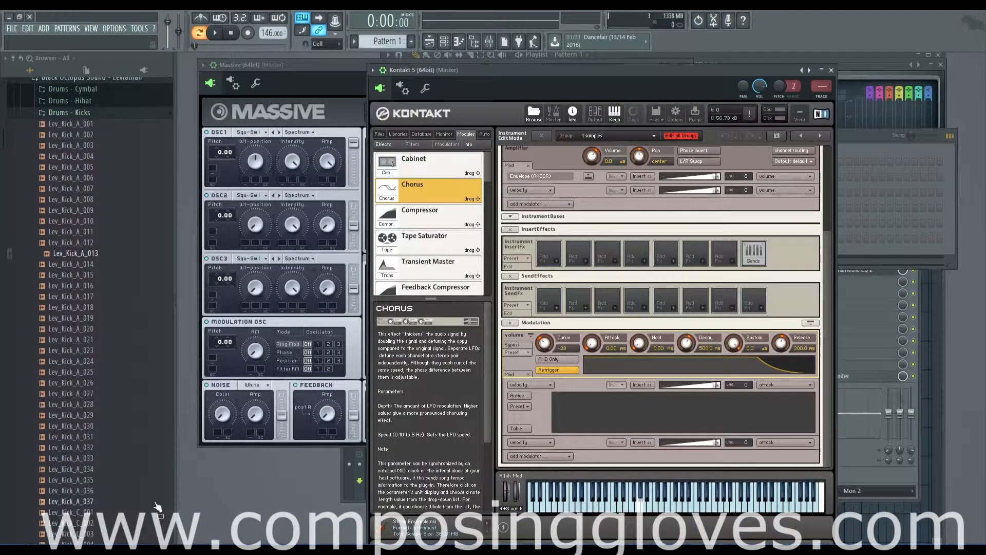
drag(501, 75, 482, 56)
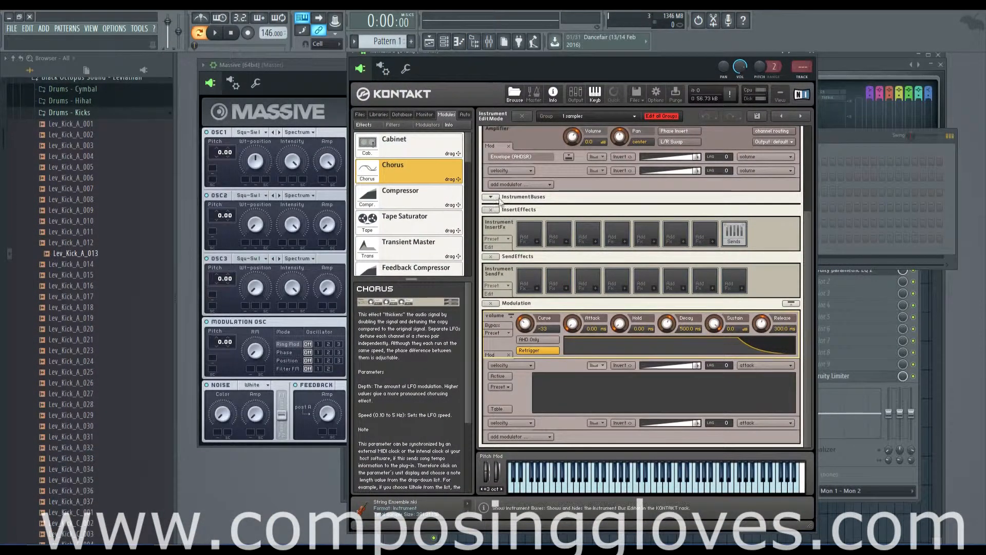
scroll(498, 205, up, 3)
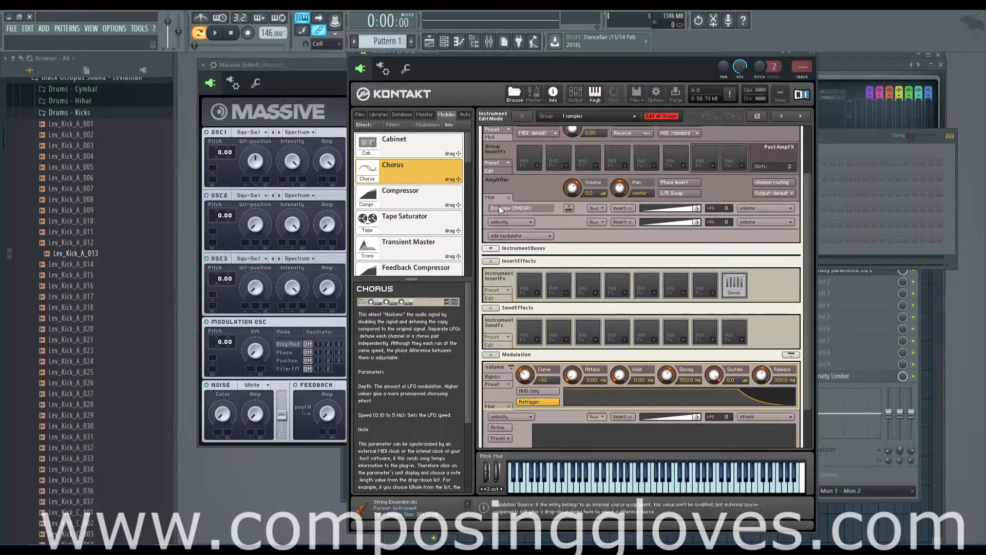
scroll(494, 198, down, 2)
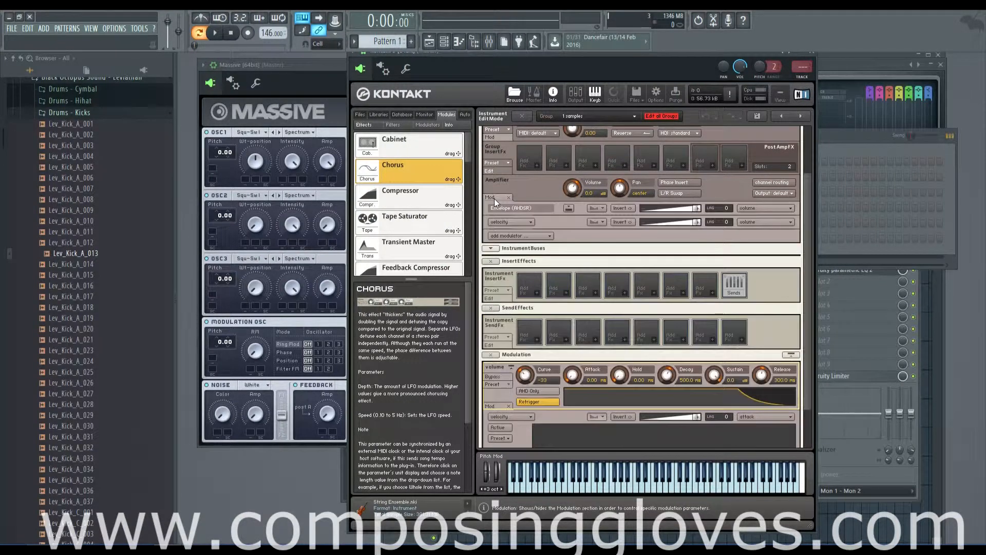
scroll(507, 242, down, 2)
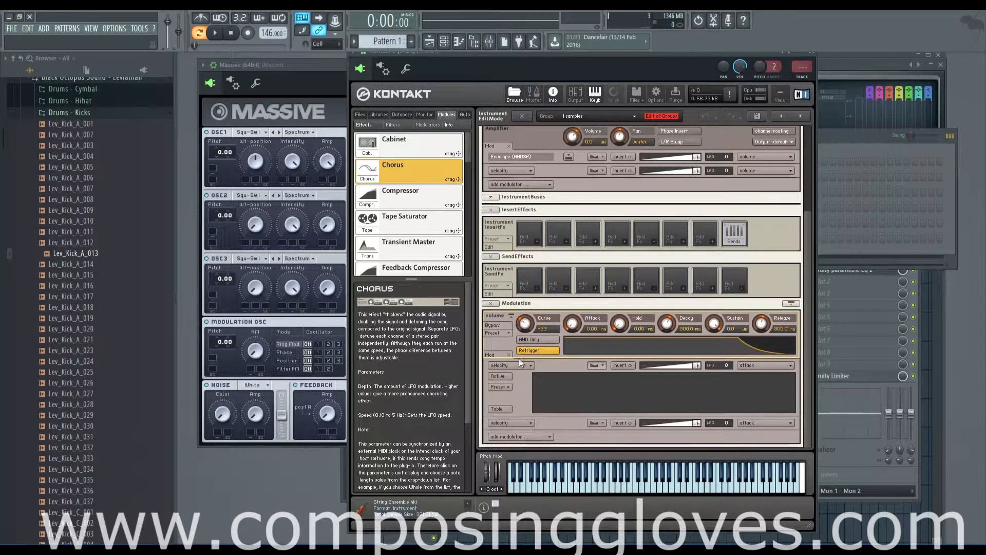
scroll(495, 353, up, 5)
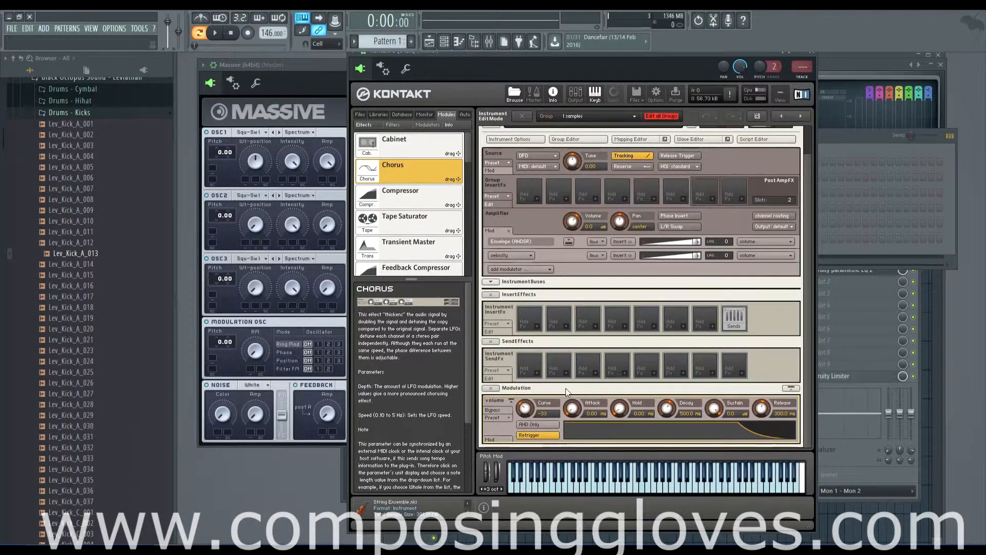
Show the available envelope modulators in Kontakt's module browser
click(426, 124)
click(424, 135)
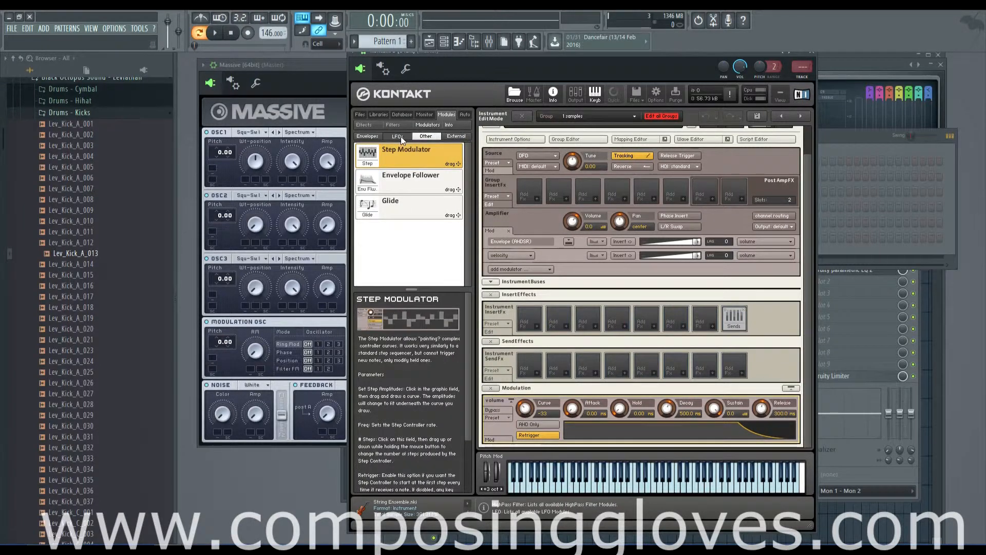
click(367, 137)
Bring Massive forward to view its envelope layout and return to the Kontakt window
click(294, 61)
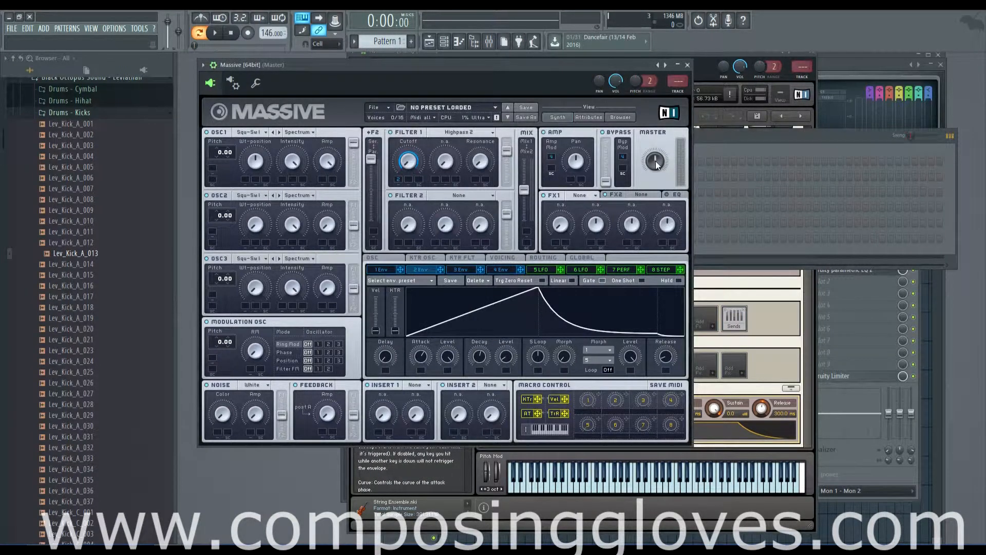
click(812, 387)
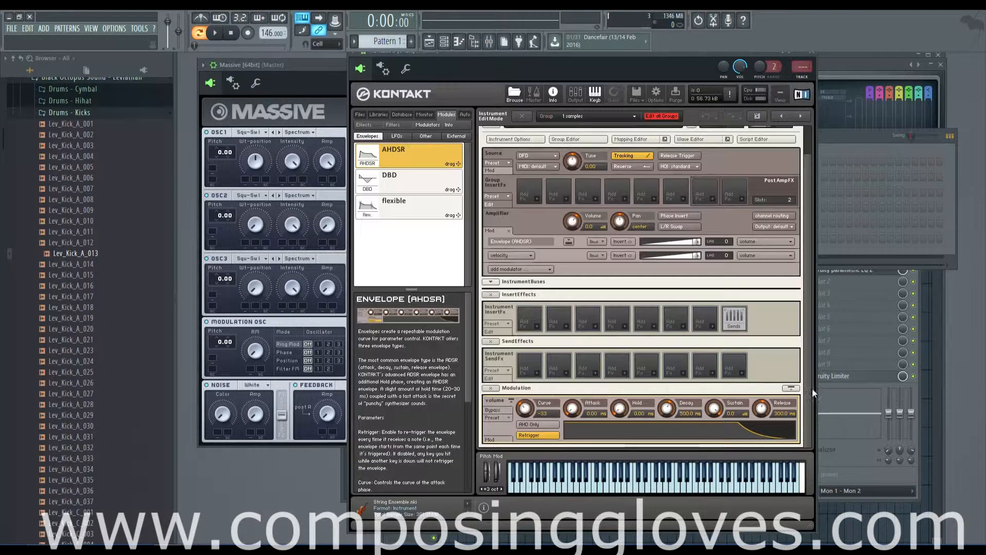
drag(563, 57, 553, 56)
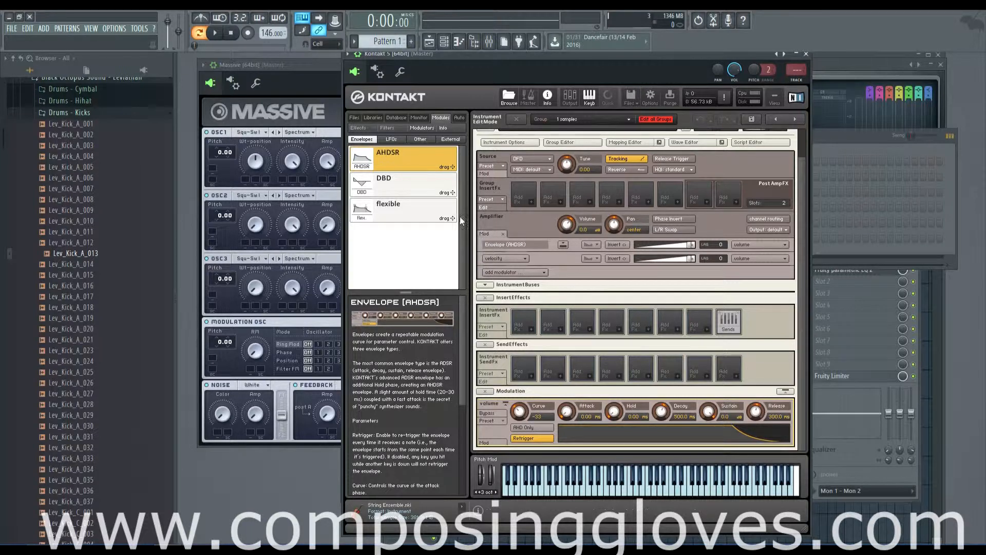
Look through the LFO, Other and External modulator categories and return to the Envelopes list
click(406, 140)
click(420, 140)
click(448, 141)
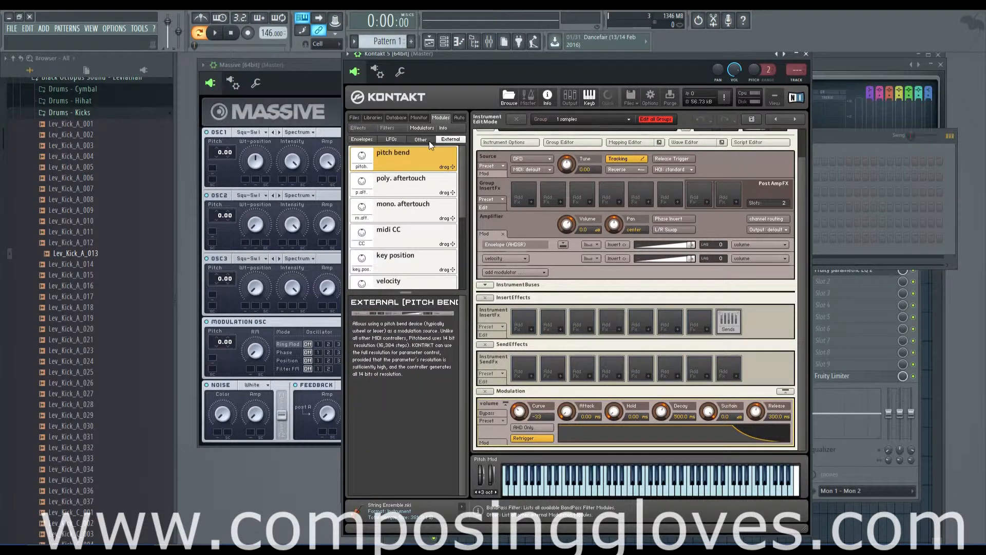
click(430, 140)
click(391, 140)
click(371, 139)
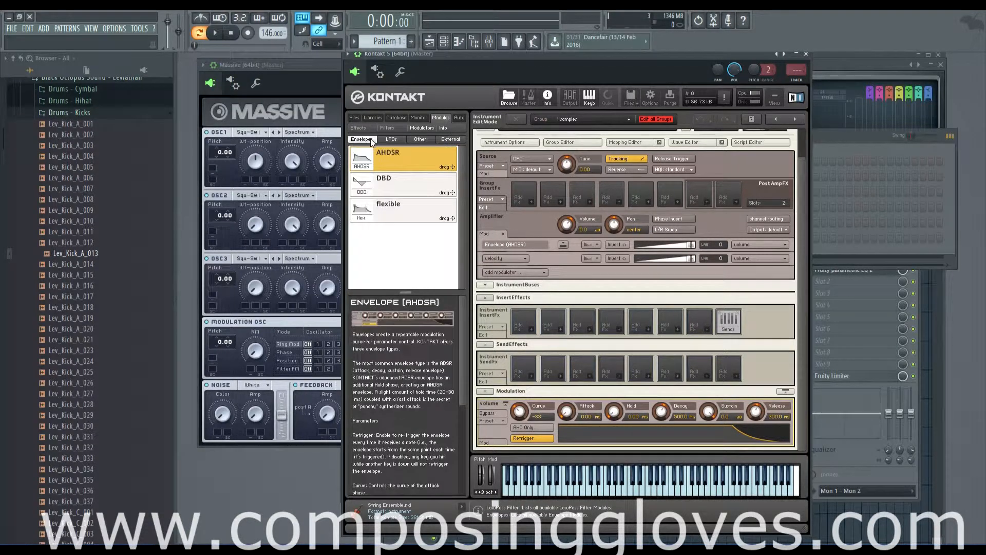
Fold and reopen the amplifier's modulation rows and examine the volume envelope they refer to
click(489, 234)
click(485, 264)
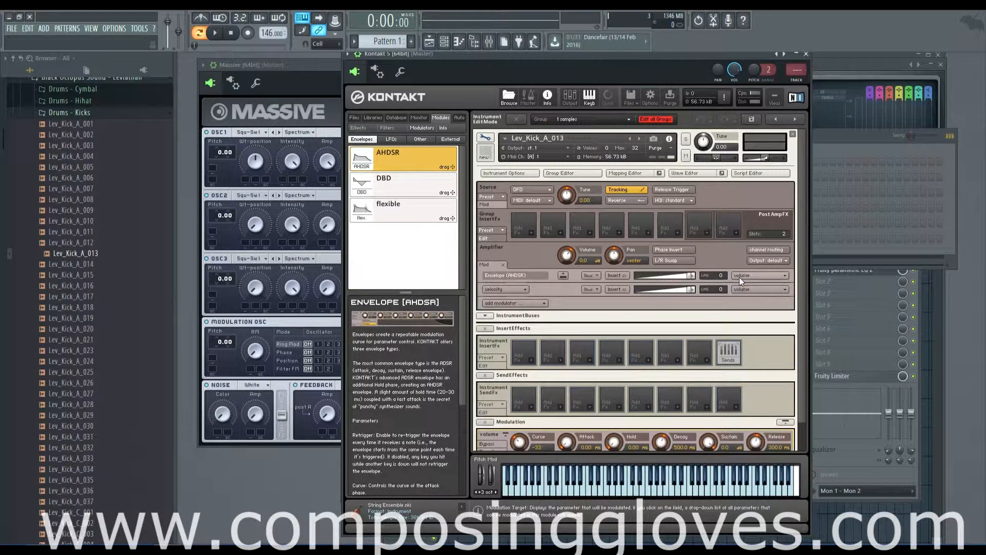
scroll(796, 341, down, 2)
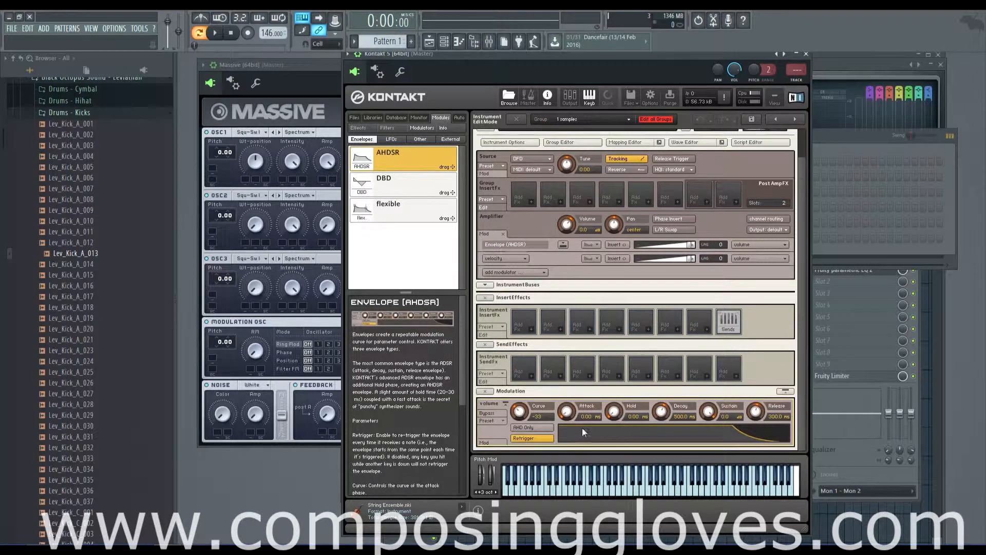
scroll(528, 257, up, 2)
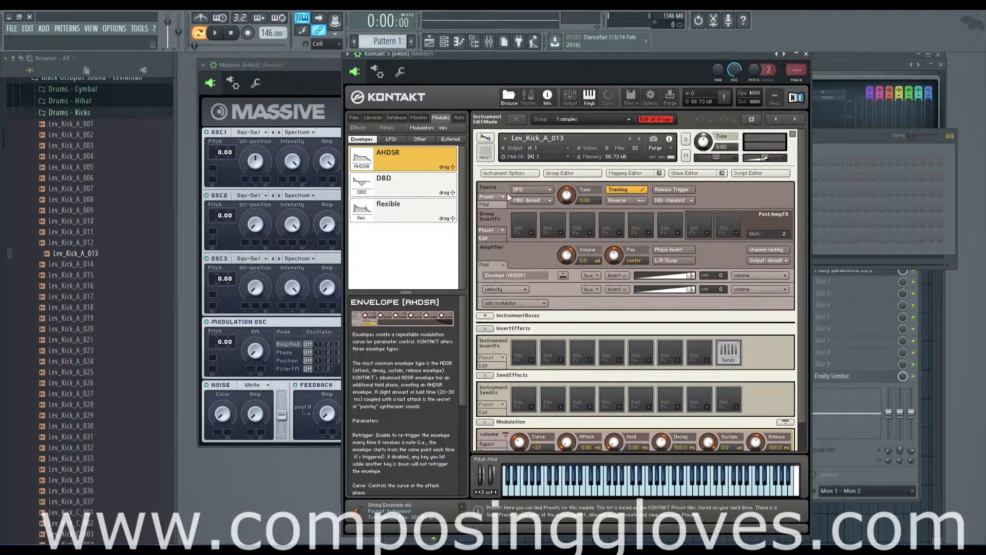
Open the Group Editor and Mapping Editor for Lev_Kick_A_013
click(565, 173)
click(626, 174)
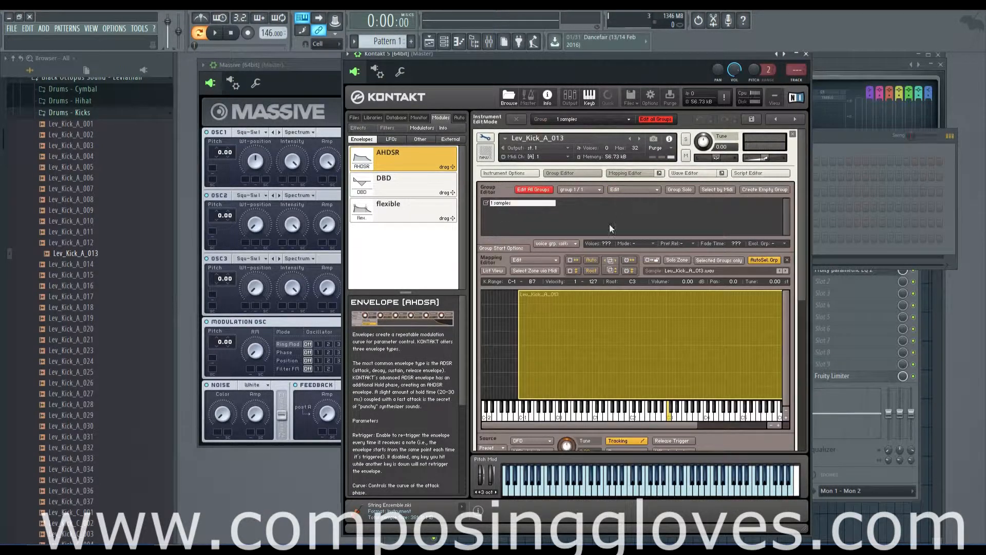
Jump from the amplifier's AHDSR row to its volume envelope and collapse the Modulation section
scroll(643, 385, down, 5)
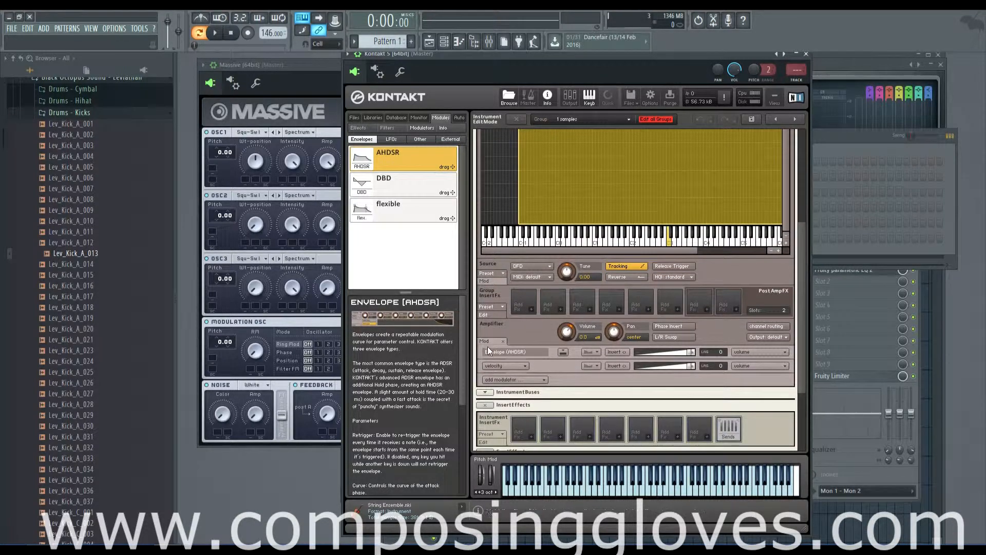
click(563, 351)
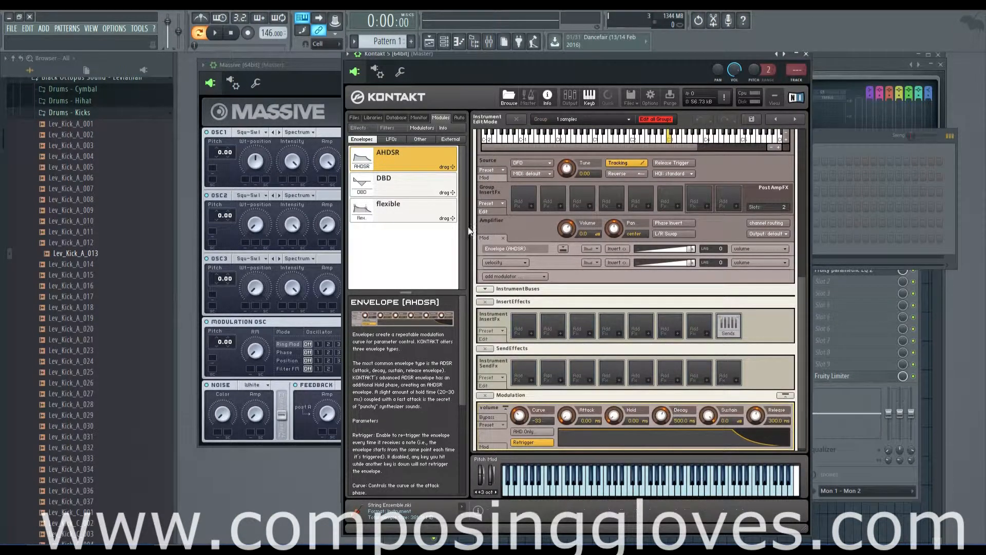
click(504, 408)
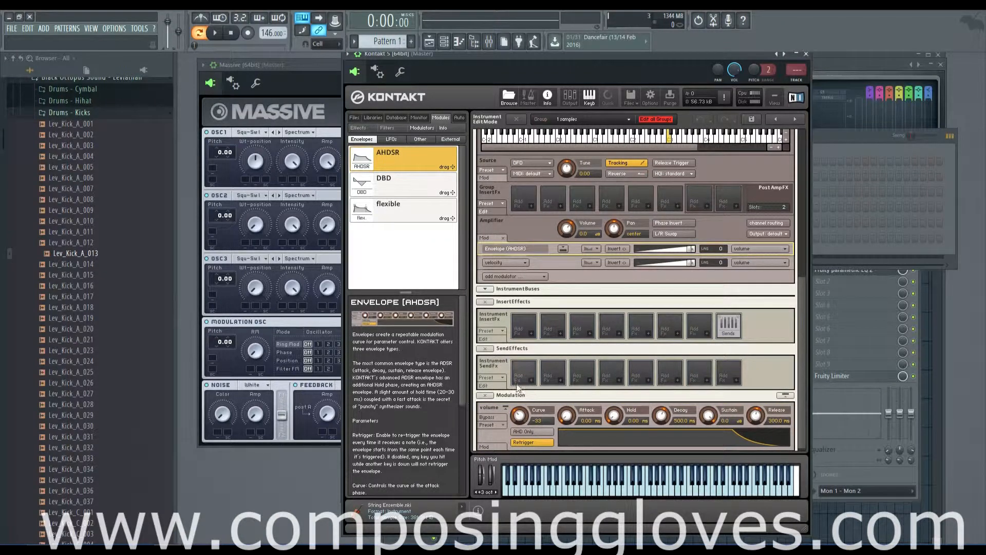
click(491, 397)
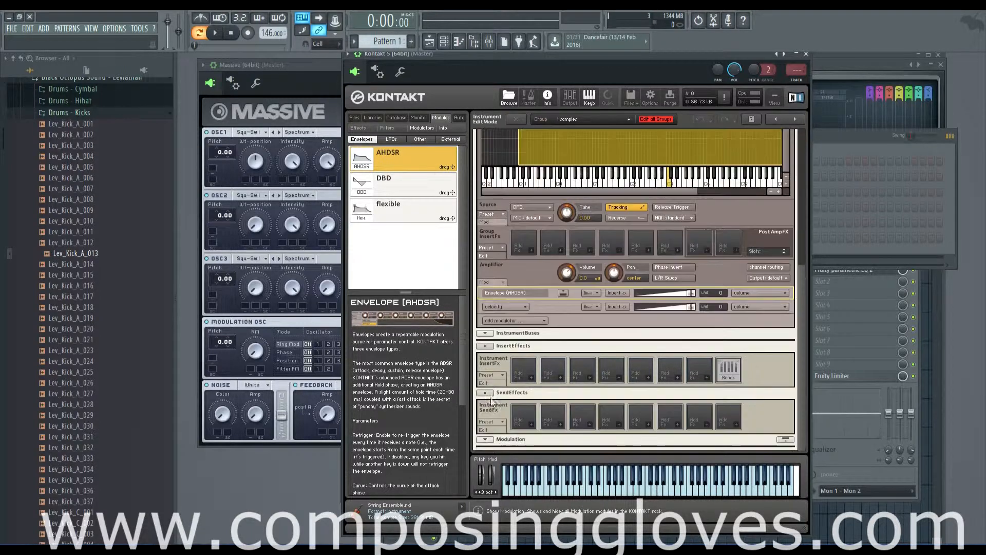
Close the Mapping Editor and the Group Editor
scroll(556, 283, up, 3)
scroll(557, 282, up, 4)
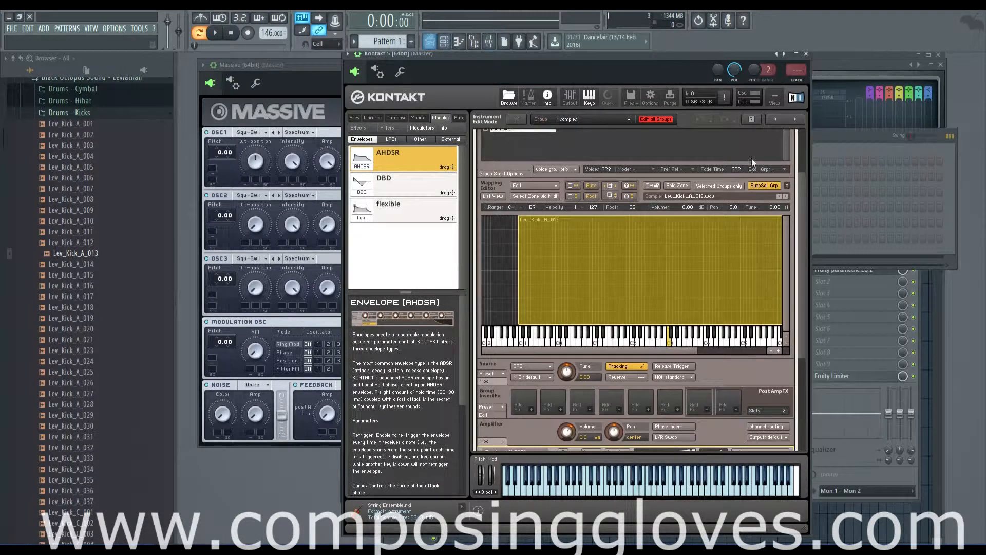
click(641, 172)
click(590, 171)
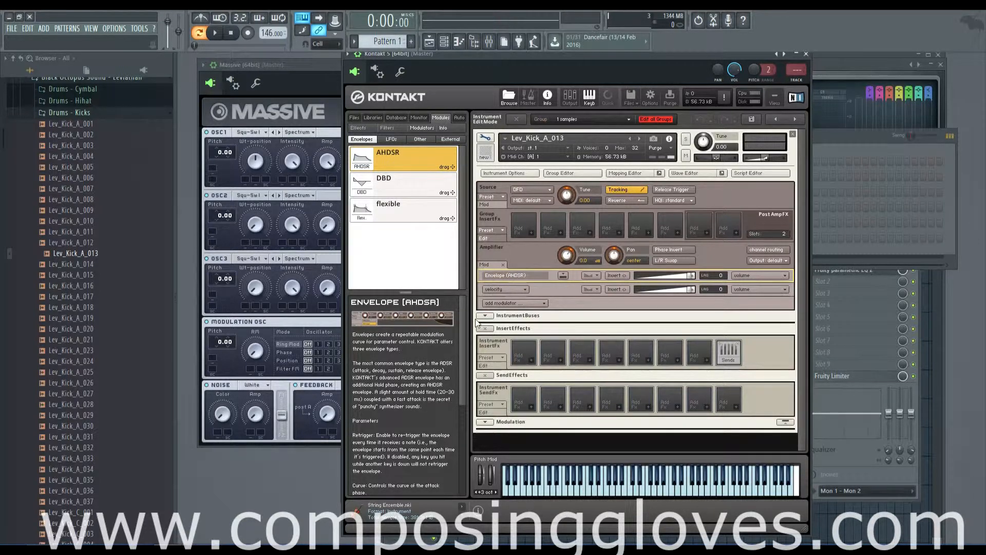
Try an SV HP2 filter in the first Instrument Insert FX slot and view its Cutoff automation option
click(534, 365)
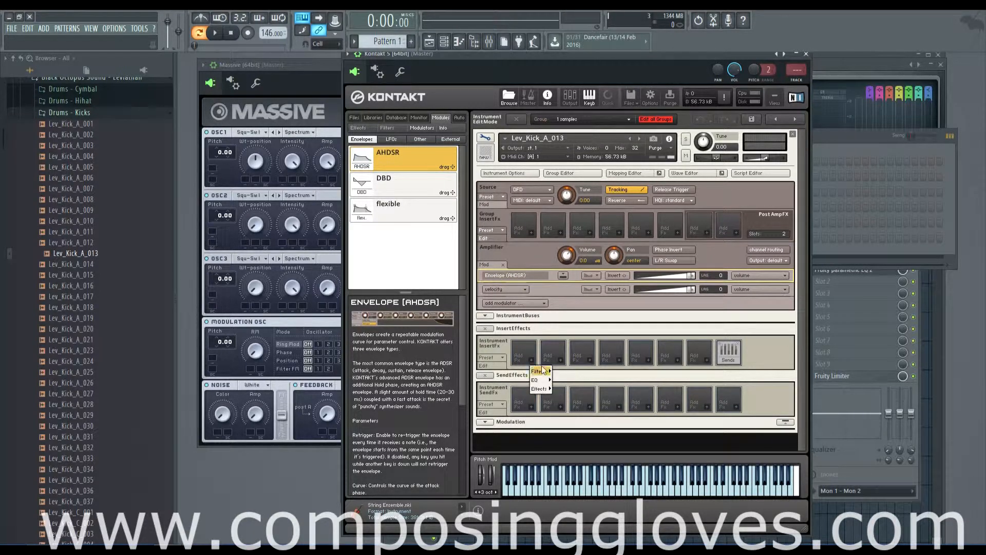
mouse_move(539, 371)
mouse_move(559, 385)
click(586, 401)
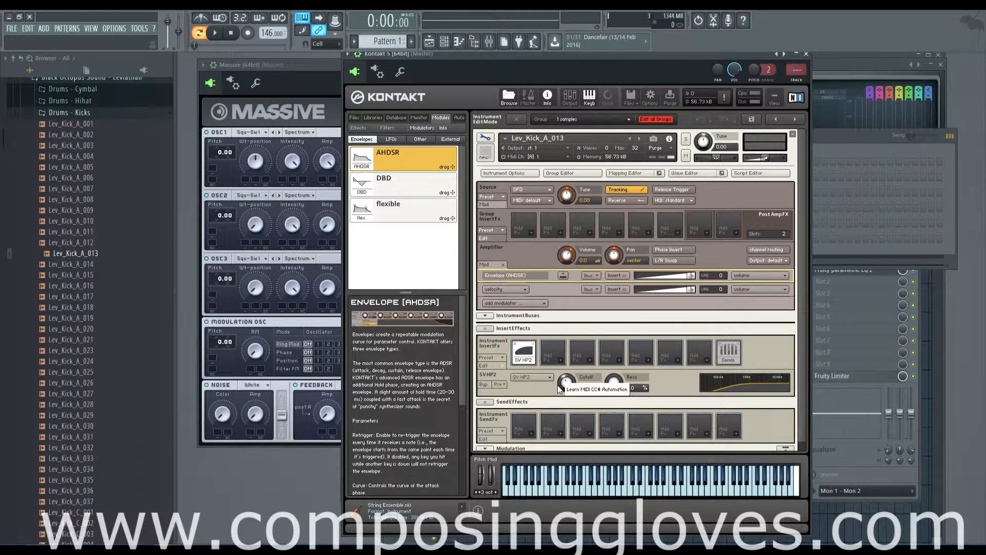
click(533, 343)
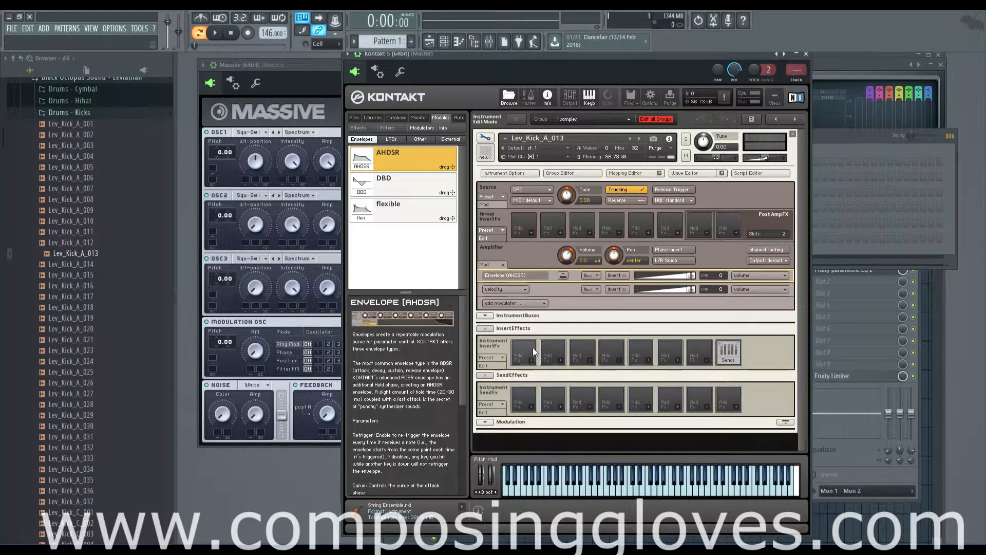
Collapse the InsertEffects section, view the host automation assignments and return to the modulator modules
click(485, 328)
click(458, 118)
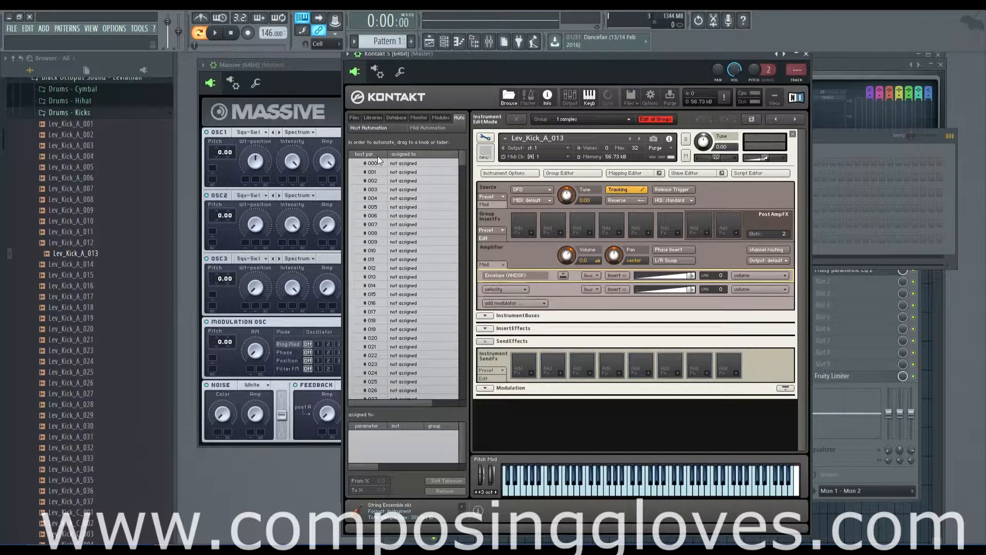
click(441, 117)
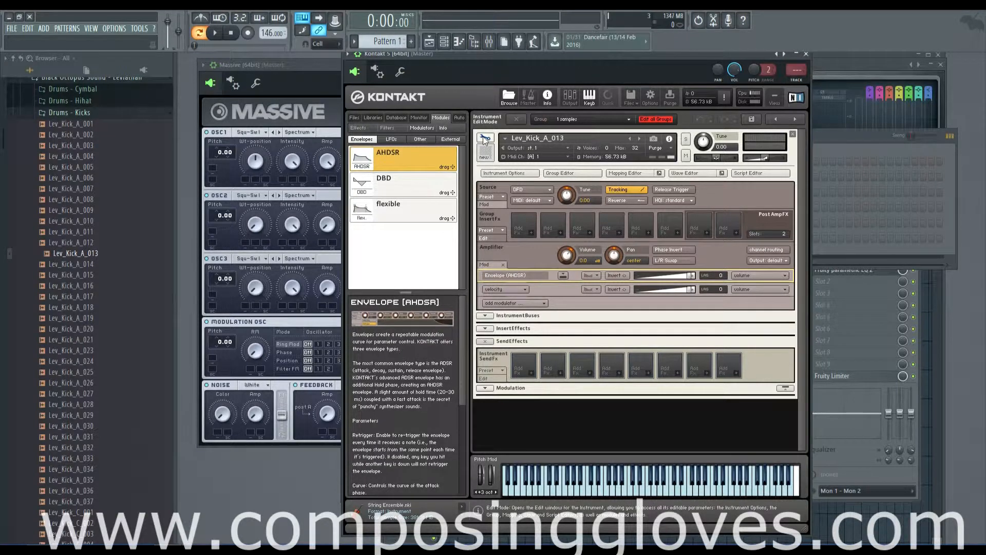
View the LFO and envelope modulation sources offered for the amplifier's Volume knob and dismiss the options
right_click(567, 261)
mouse_move(613, 274)
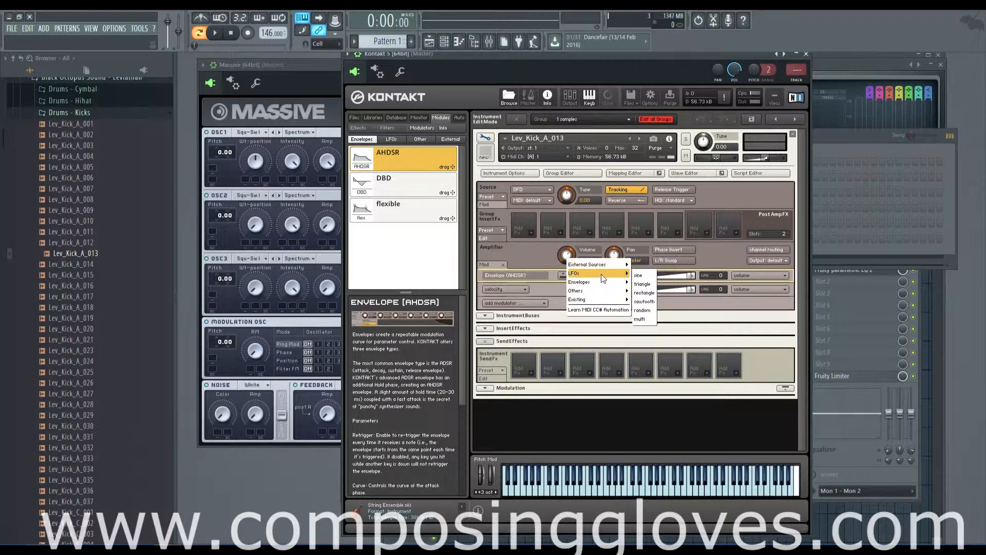
mouse_move(591, 292)
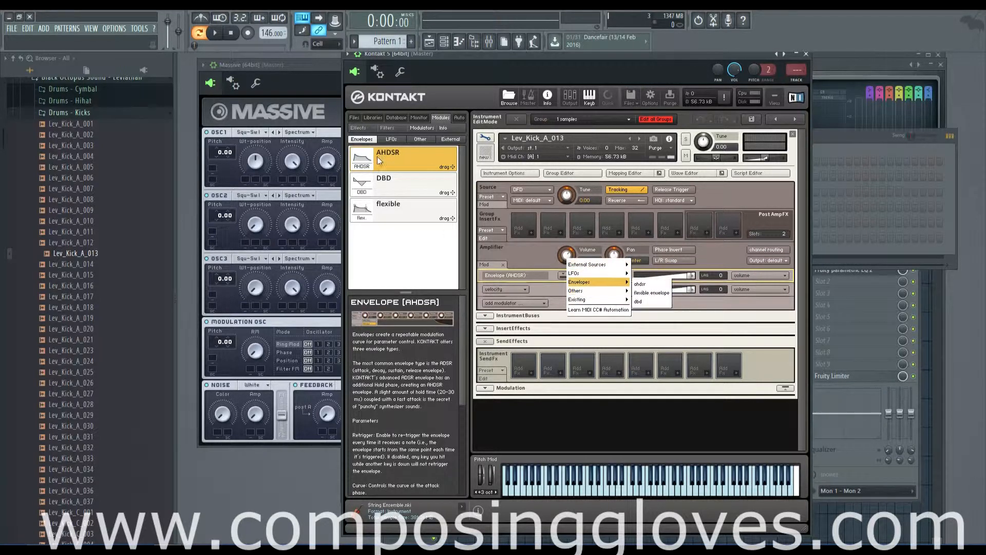
click(398, 141)
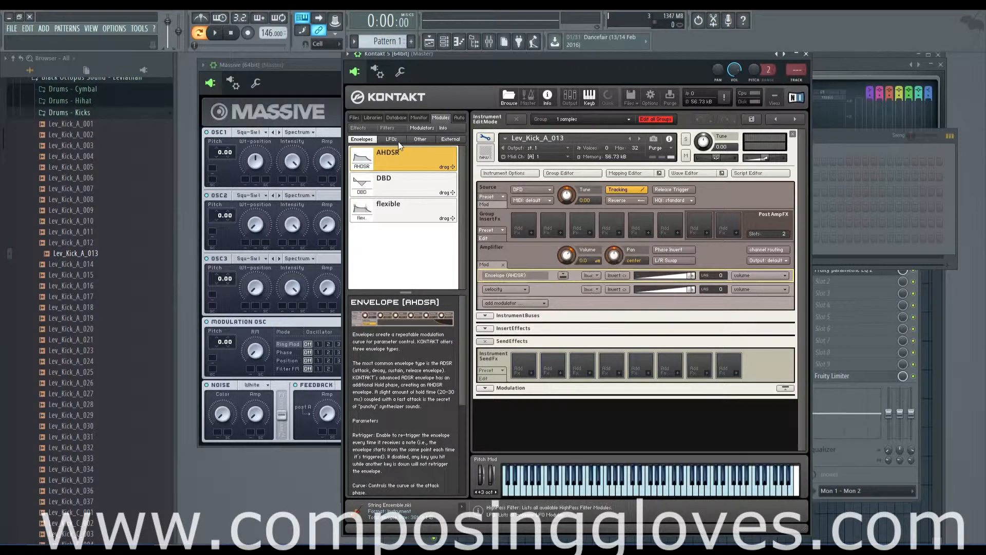
Compare those sources with the browser's LFO and Other modulators, returning to the Envelopes list
click(398, 140)
click(419, 139)
click(362, 140)
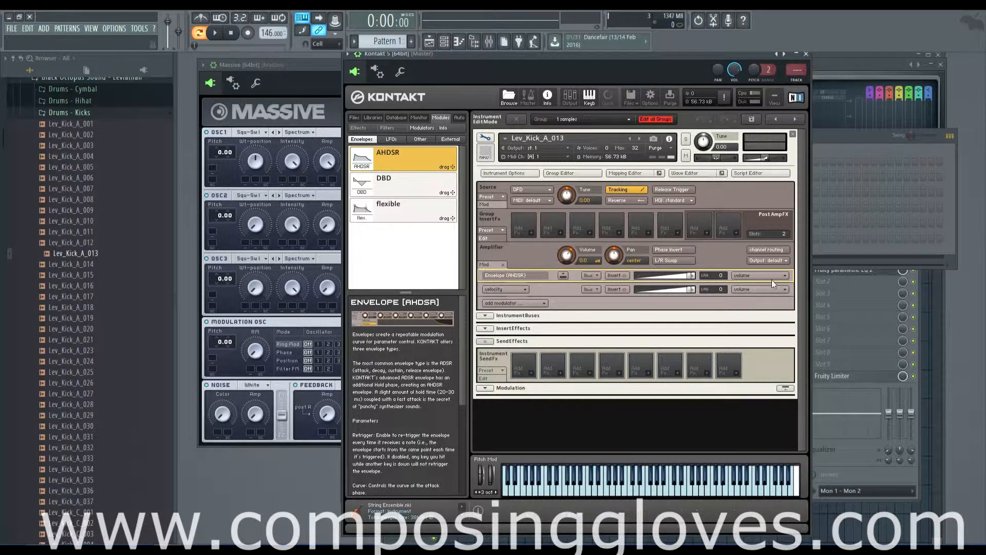
Check the AHDSR envelope's volume modulation target and briefly expand the Modulation section to view the envelope
click(748, 275)
click(741, 286)
click(484, 388)
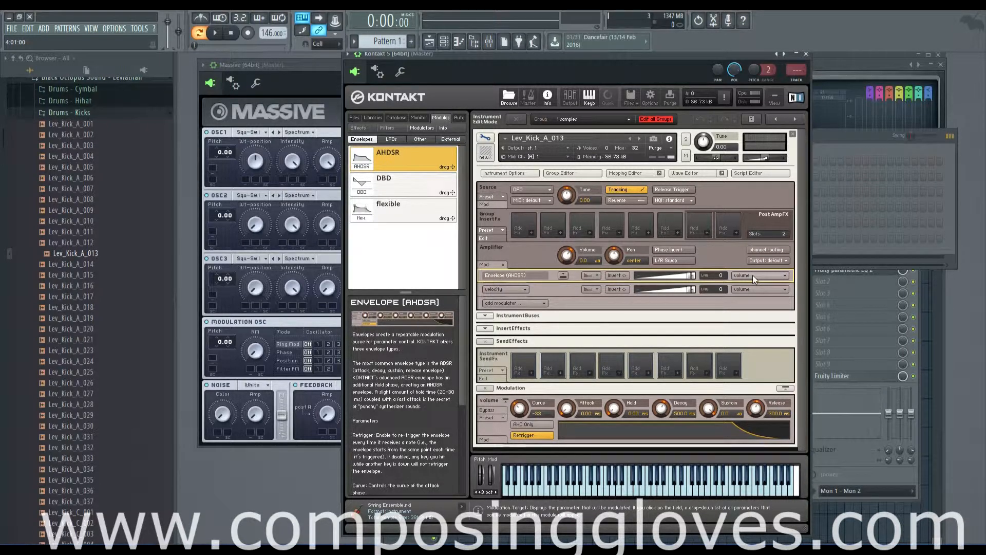
click(485, 388)
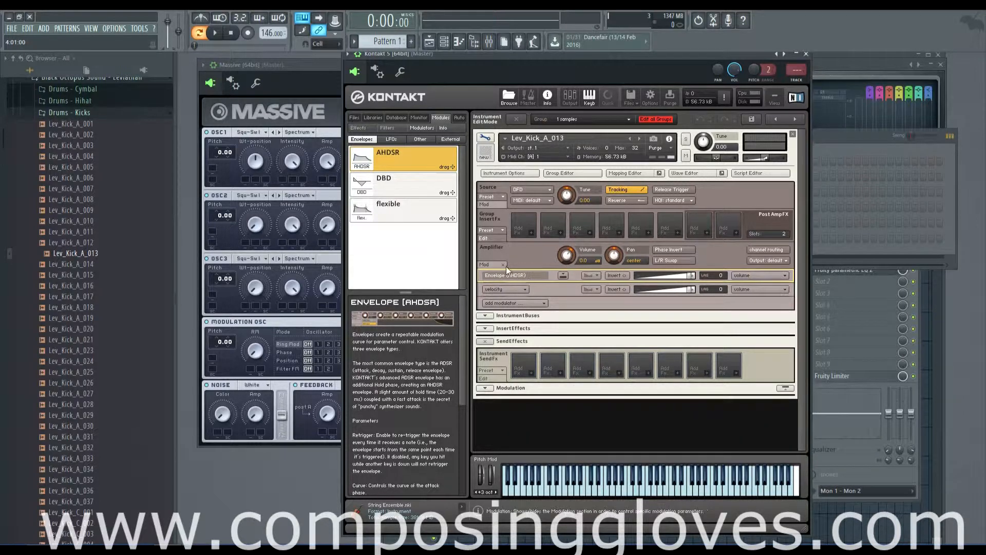
View the external modulation sources offered for the amplifier's Pan knob and dismiss the options
right_click(615, 255)
mouse_move(651, 268)
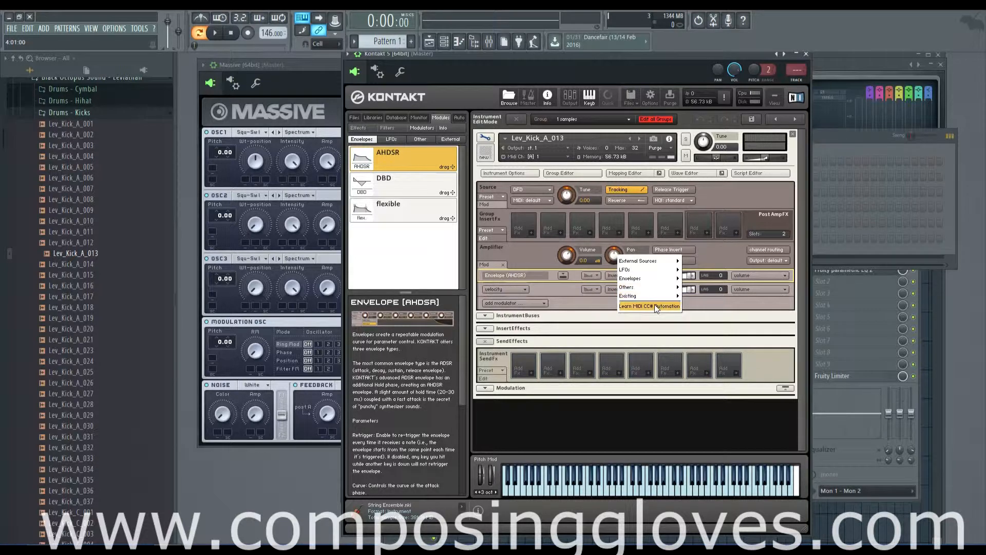
mouse_move(653, 261)
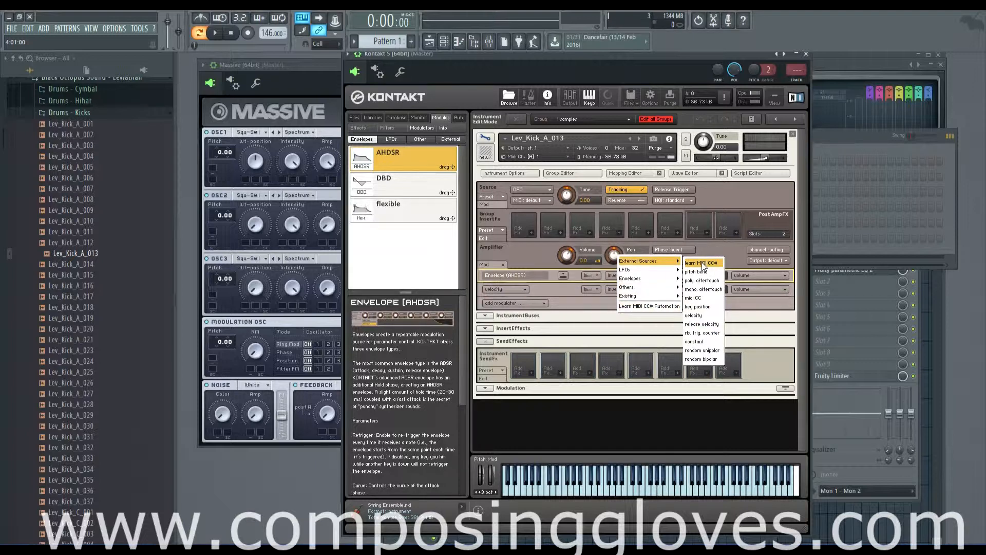
click(529, 251)
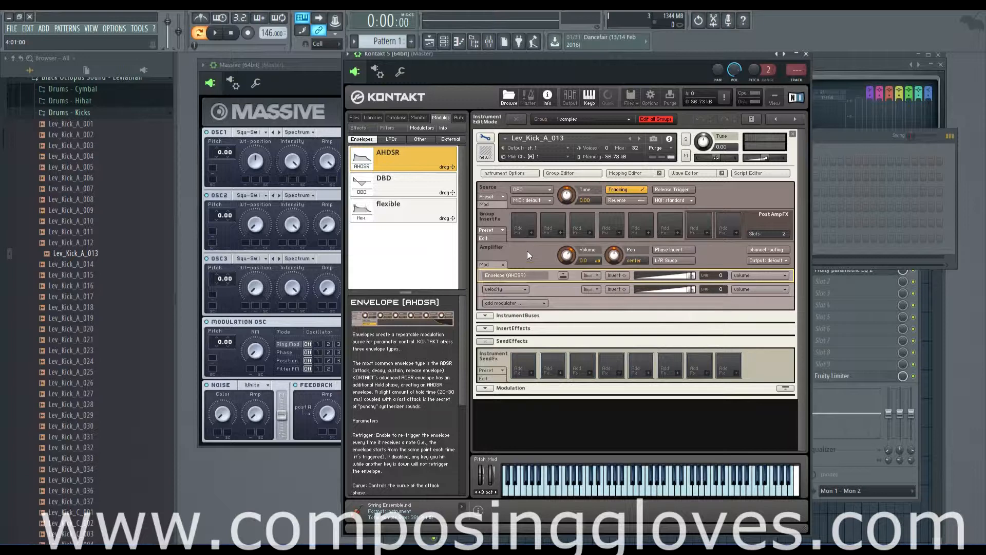
Insert a 1-band EQ in the first Group InsertFX slot and set its Gain 1 to about 0.46 dB
click(530, 233)
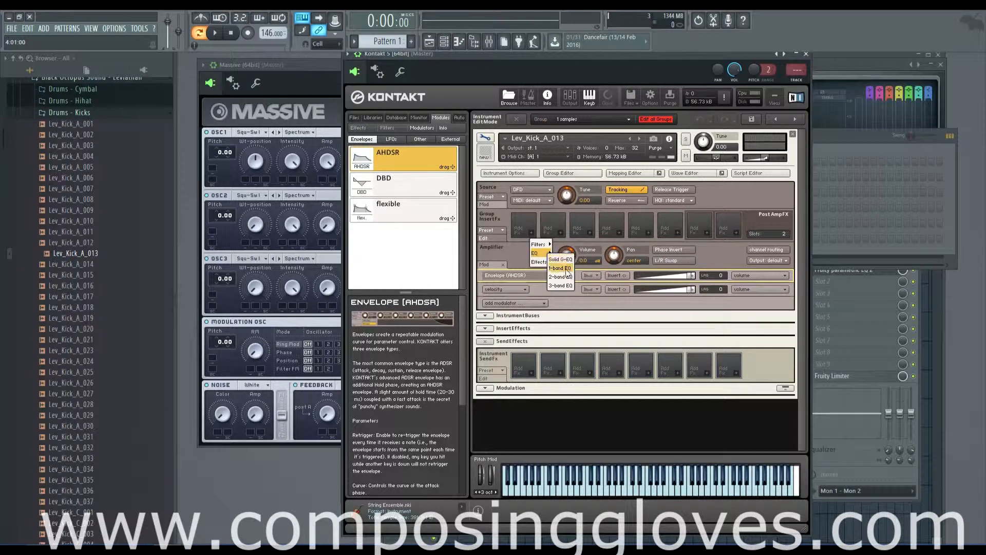
click(553, 262)
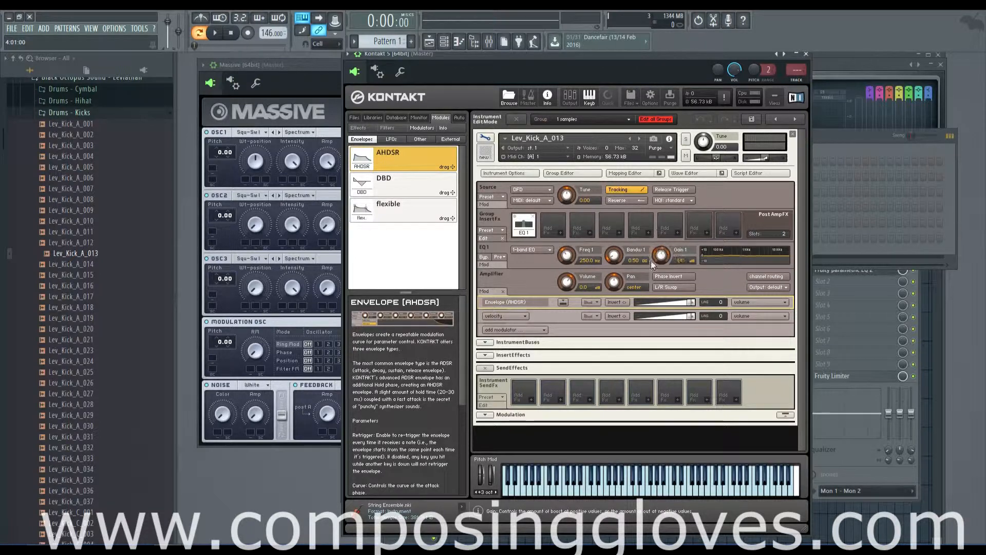
mouse_move(652, 261)
mouse_down()
mouse_move(650, 245)
mouse_move(662, 262)
mouse_up()
Review the modulation sources offered for the EQ's Gain 1 knob and assign a sine LFO to it
right_click(661, 258)
mouse_move(684, 263)
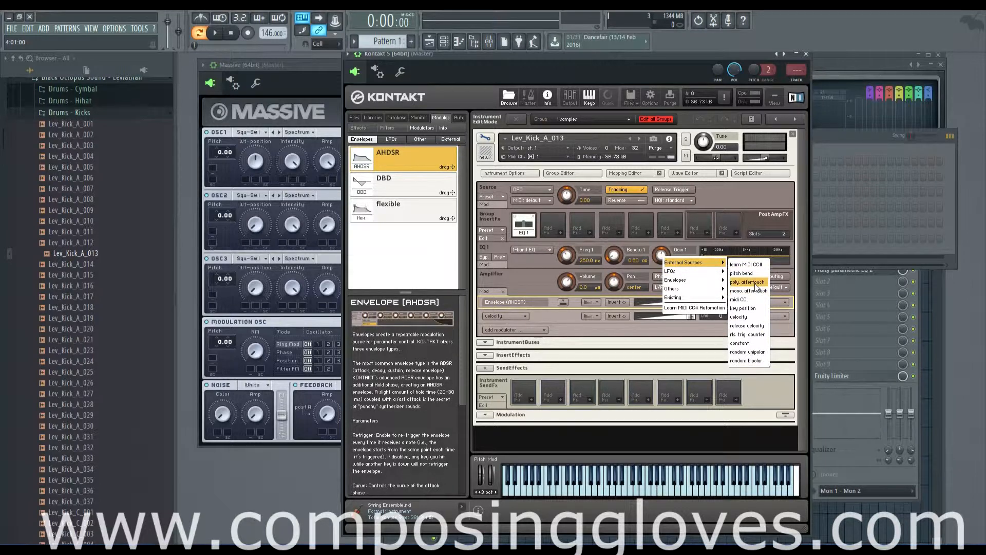
click(534, 277)
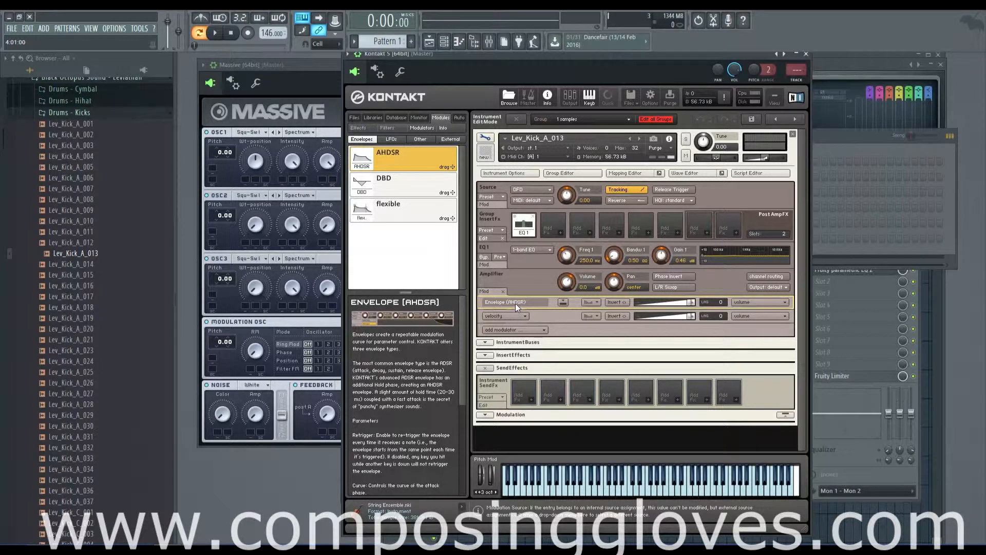
right_click(658, 258)
mouse_move(719, 272)
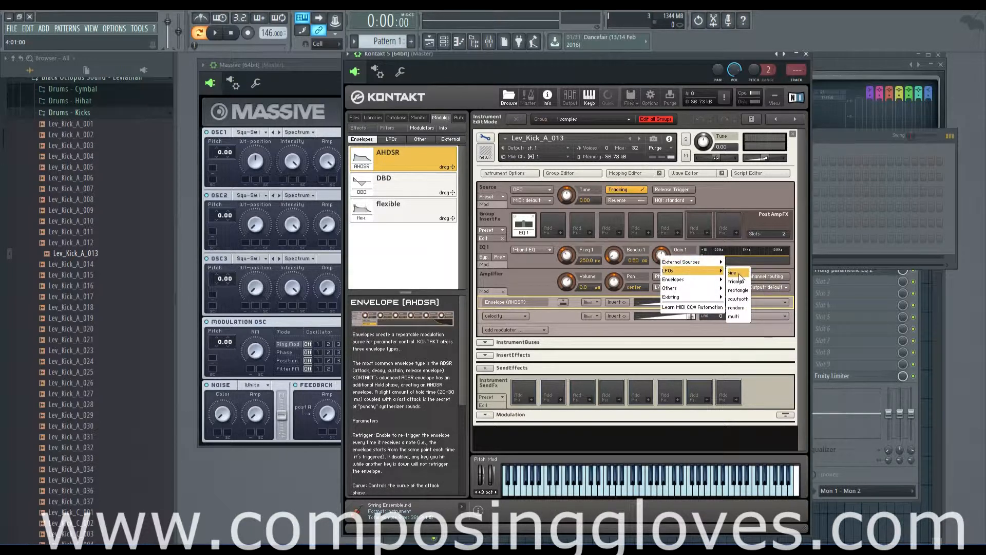
click(739, 273)
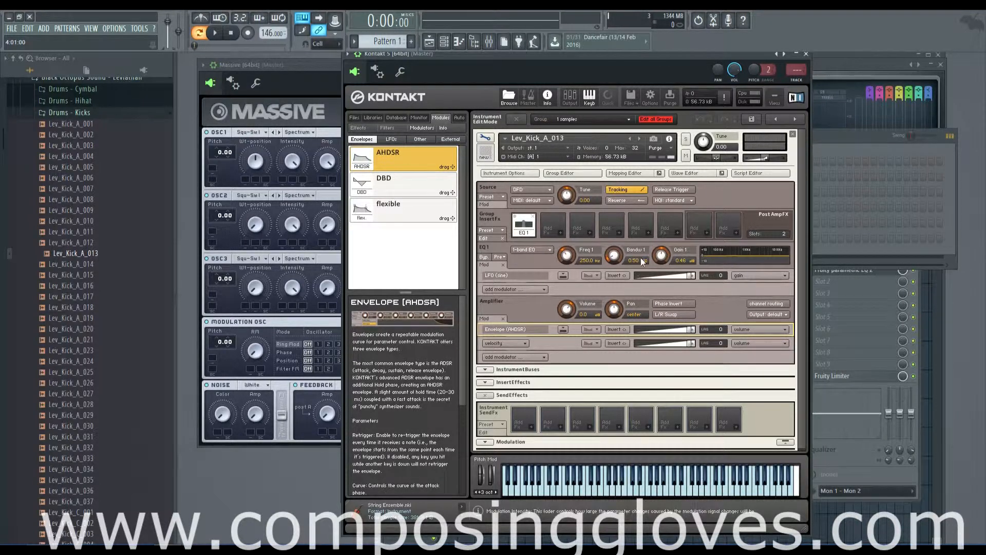
Show the sine LFO's settings in the Modulation section and raise its frequency considerably
scroll(795, 327, down, 1)
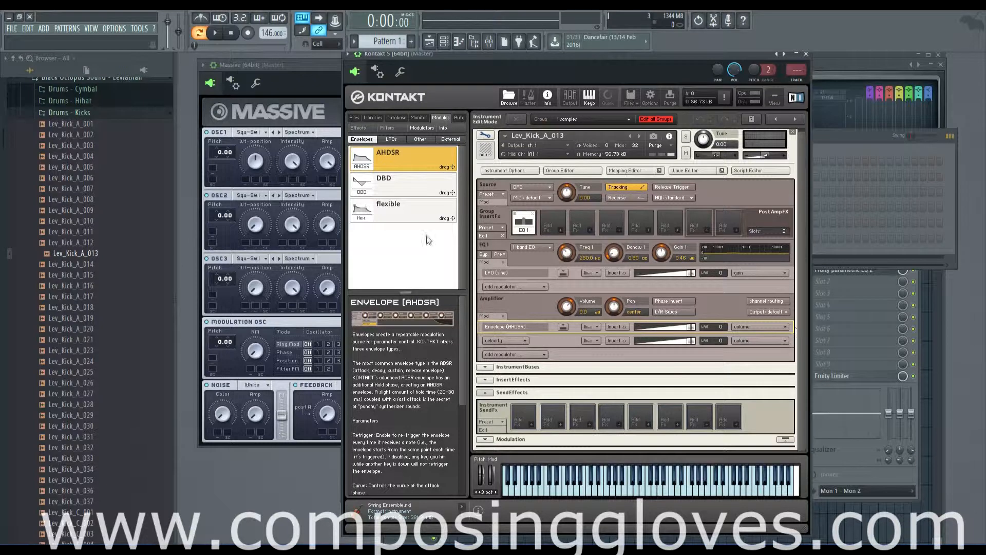
click(563, 272)
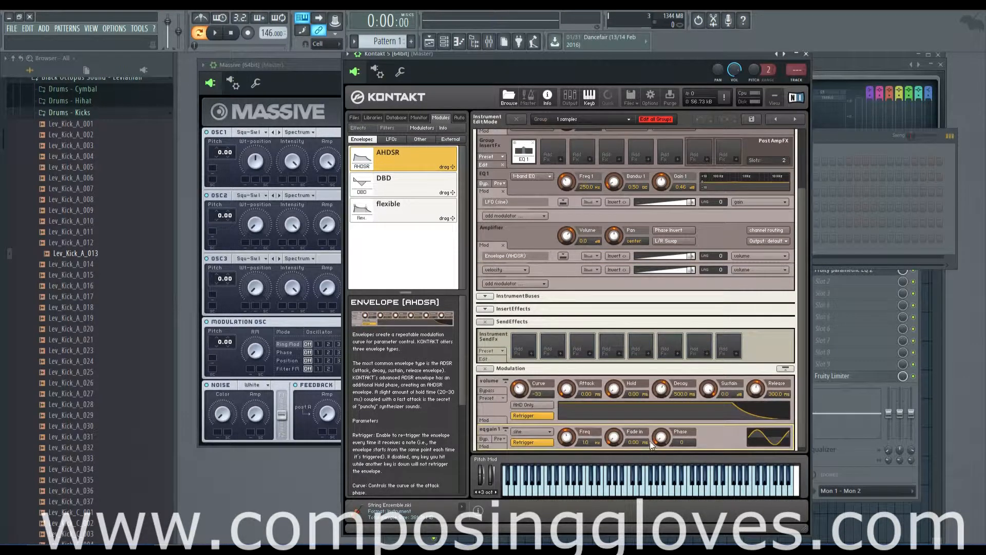
drag(566, 438, 562, 371)
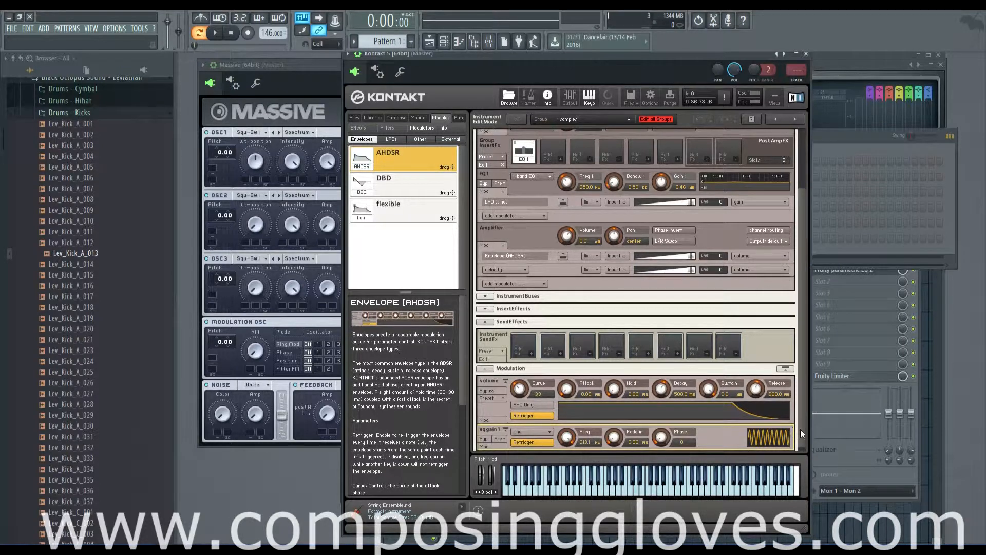
Play a few test notes to check the LFO's effect on the EQ gain
drag(800, 429, 799, 406)
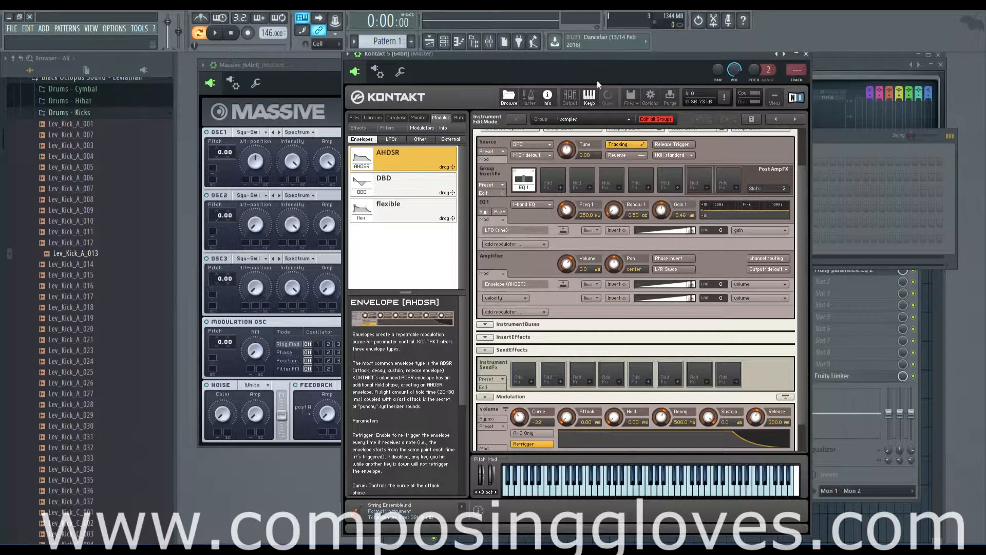
key(v)
key(n)
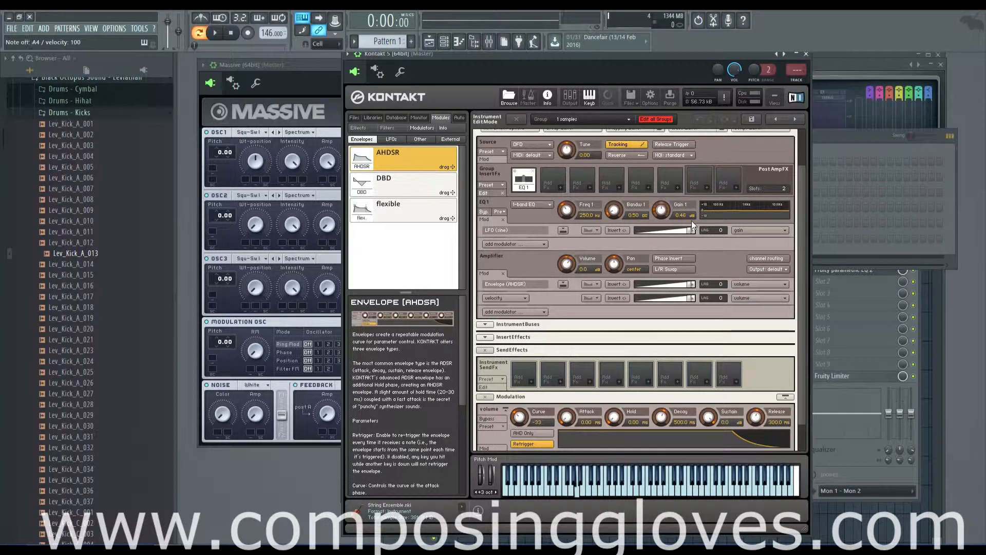
key(comma)
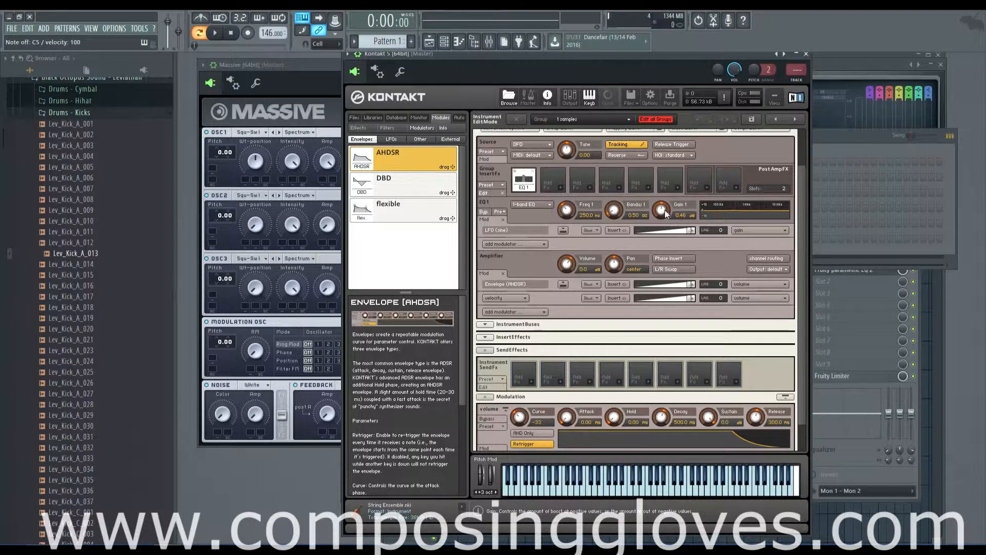
Briefly display the modulation shaper for the EQ's LFO and toggle its Invert option, restoring both
click(590, 230)
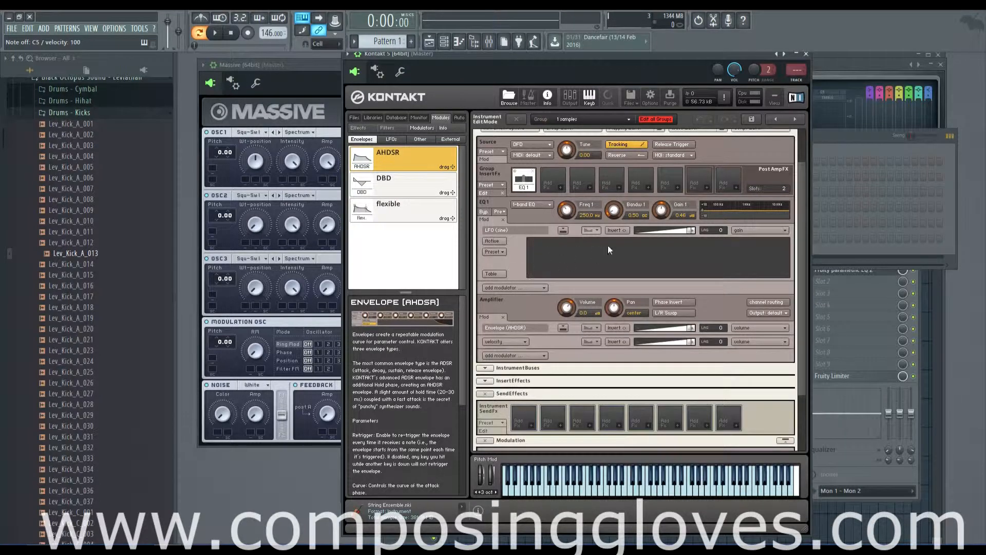
click(594, 230)
click(594, 230)
click(594, 230)
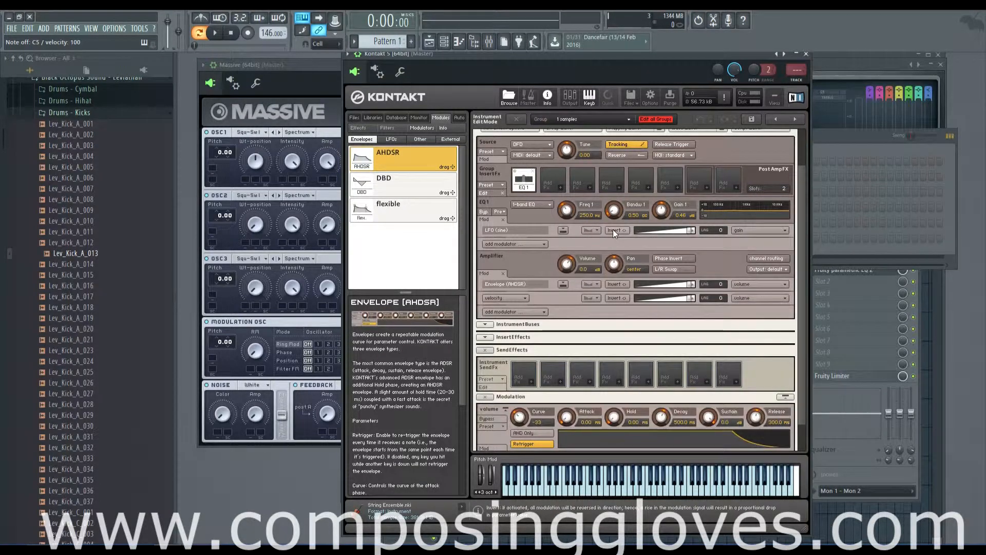
click(614, 230)
click(614, 230)
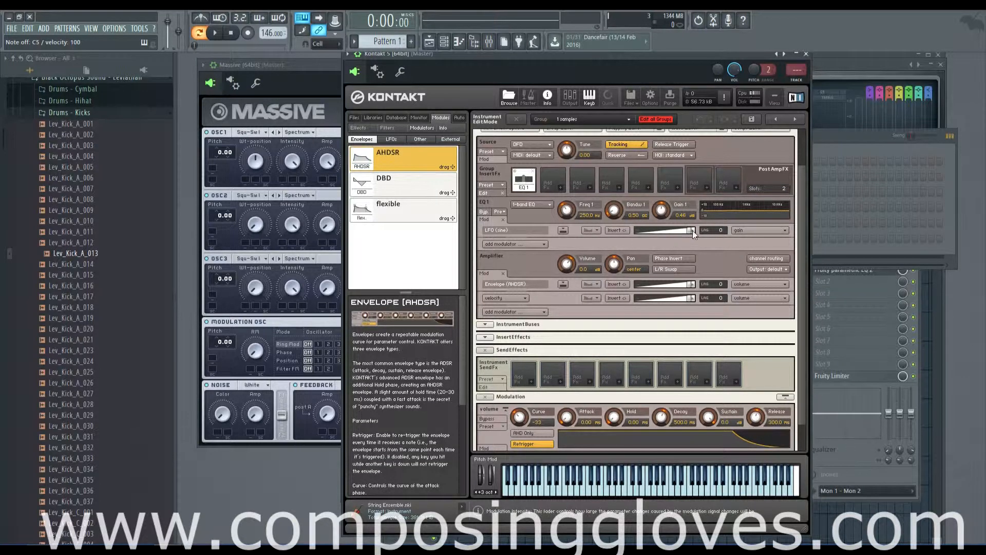
Lower the LFO's modulation intensity to about a third, audition notes and restore full intensity
drag(692, 230, 654, 229)
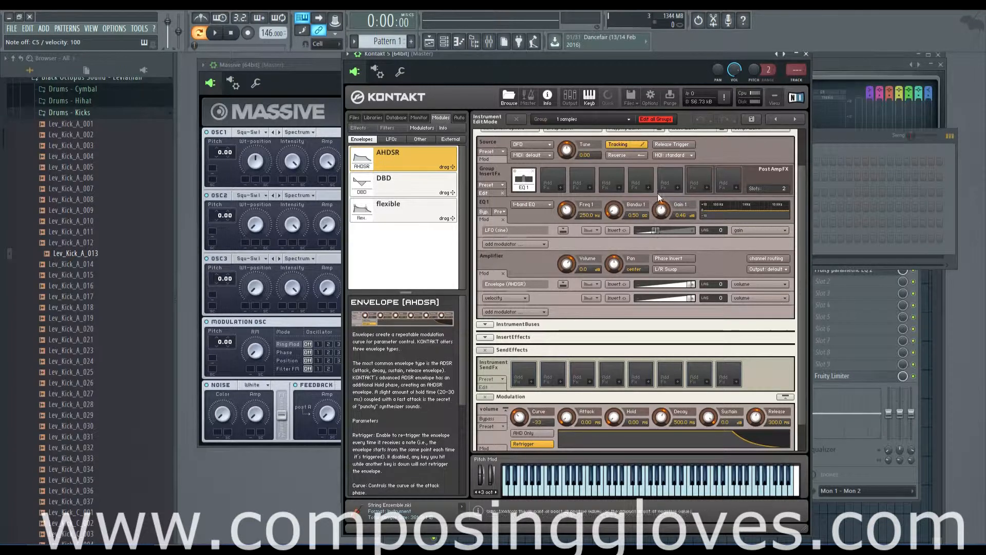
key(z)
key(z)
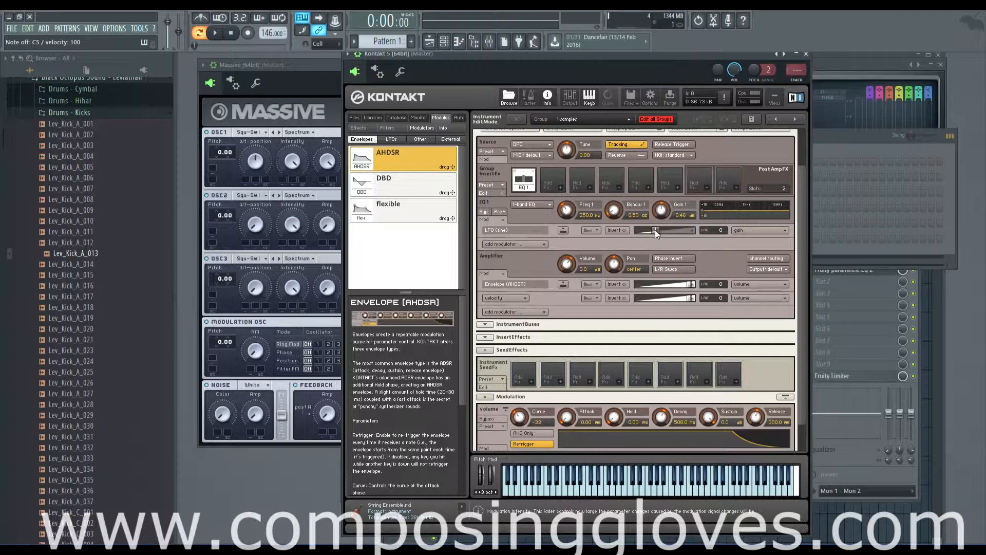
drag(655, 230, 691, 231)
mouse_move(692, 230)
mouse_down()
mouse_move(662, 231)
mouse_move(701, 229)
mouse_move(691, 229)
mouse_up()
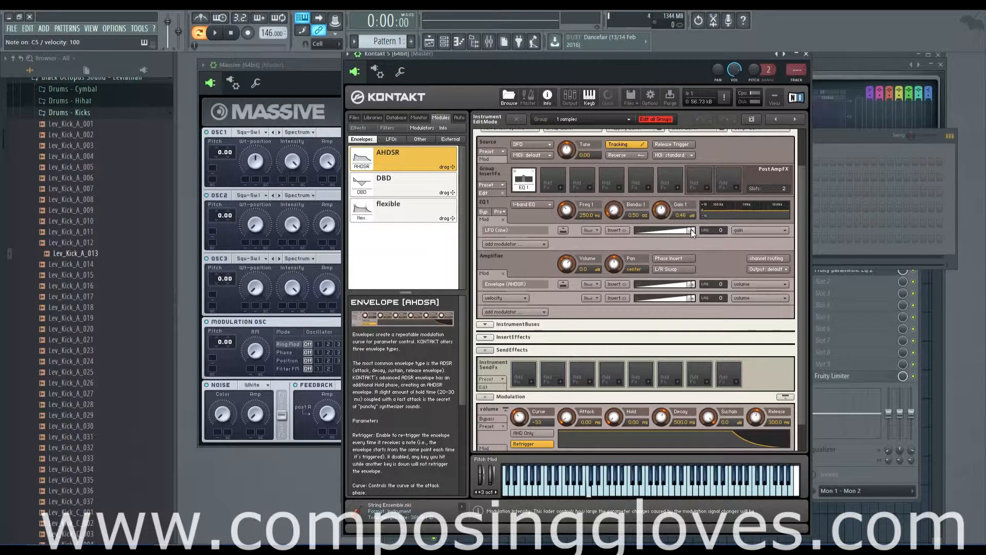
Try adjusting the Lag value of the LFO's modulation assignment, ending at 0
click(724, 231)
drag(719, 230, 714, 268)
drag(716, 231, 716, 220)
click(748, 242)
click(759, 243)
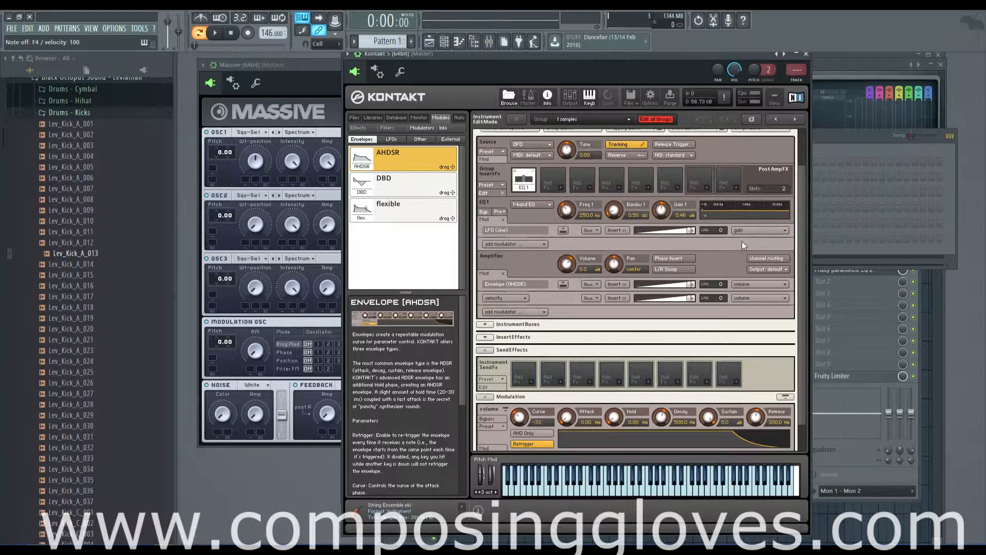
Change the LFO's modulation target from gain to frequency and raise the EQ's Gain 1 to a strong boost
click(749, 231)
click(742, 235)
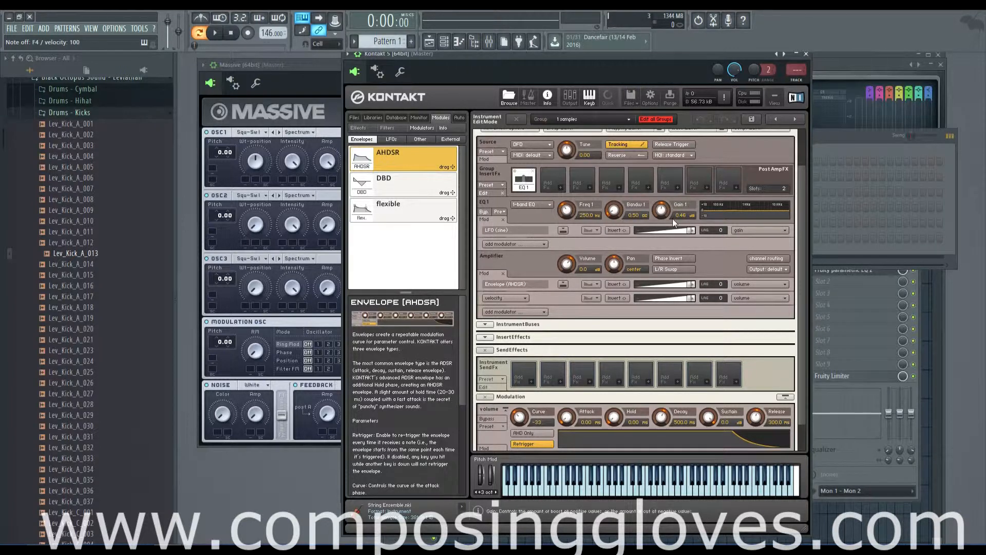
click(766, 230)
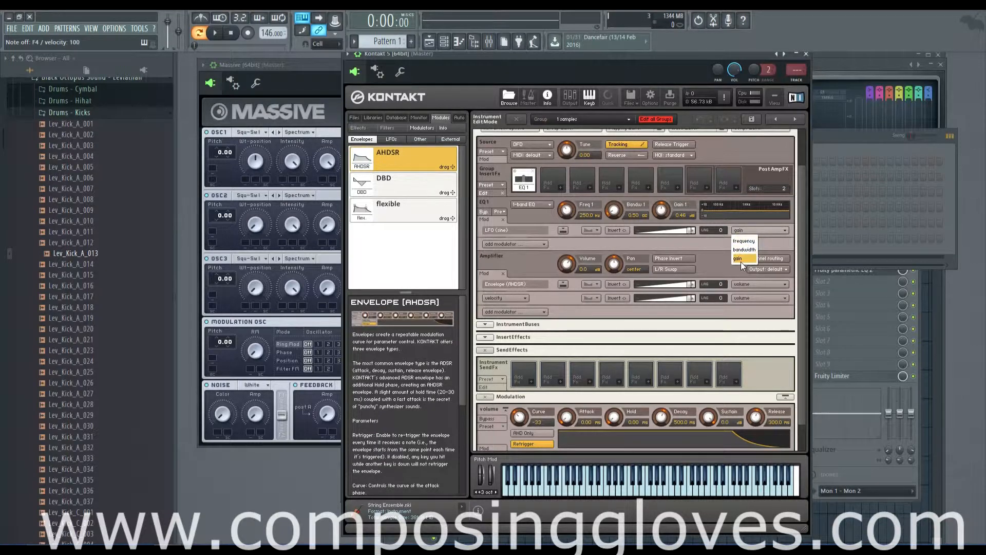
click(741, 241)
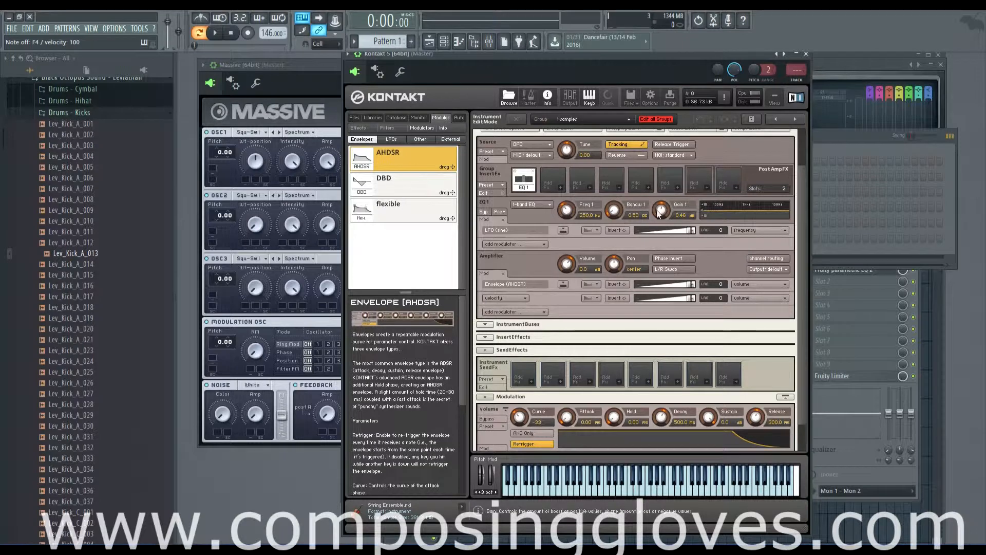
drag(659, 215, 654, 170)
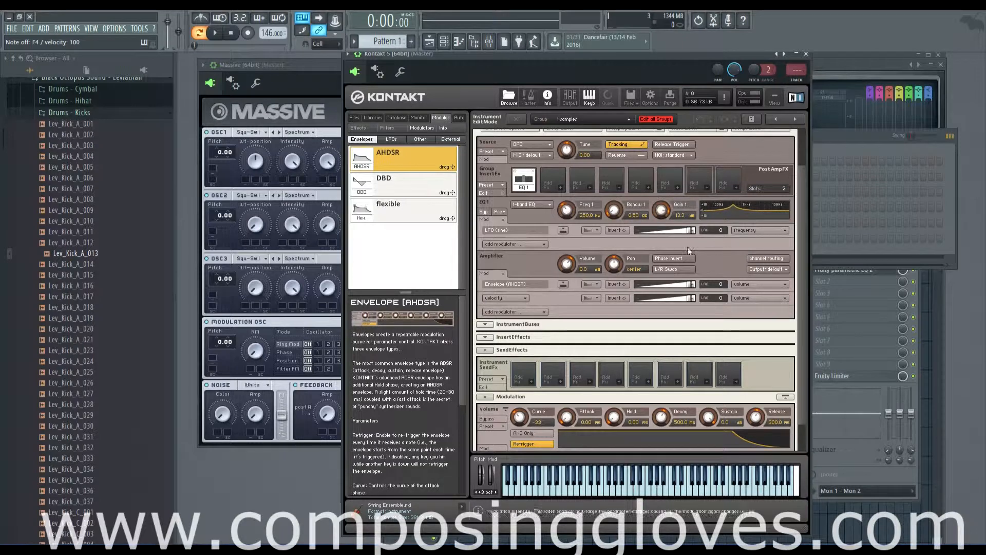
Audition notes on the on-screen keyboard and review the LFO's available modulation targets, keeping frequency
click(642, 486)
click(643, 486)
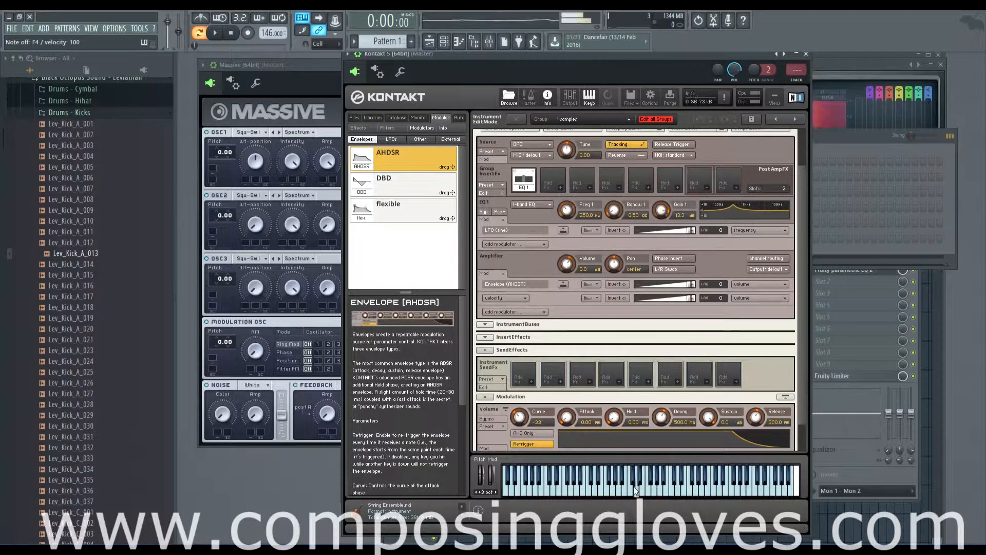
click(643, 487)
click(667, 486)
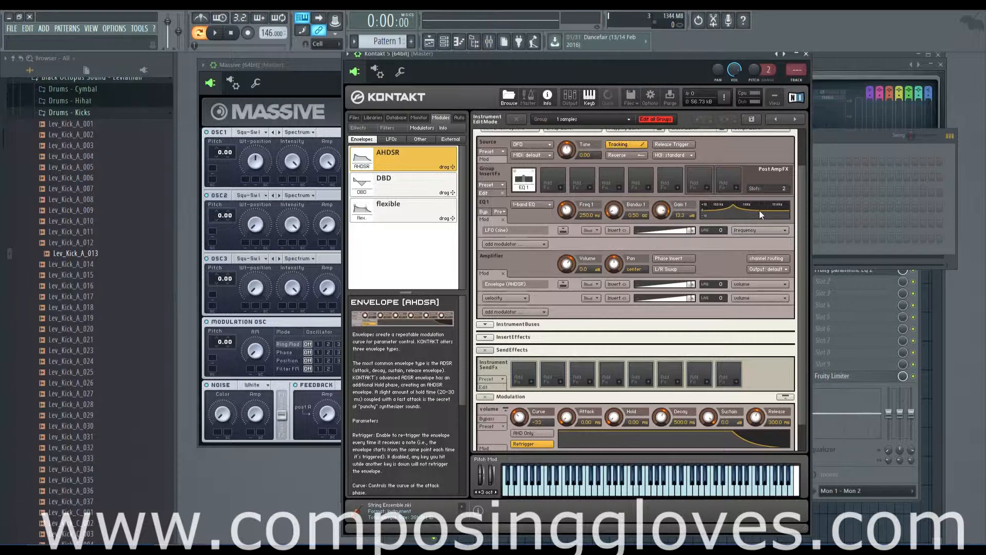
click(764, 230)
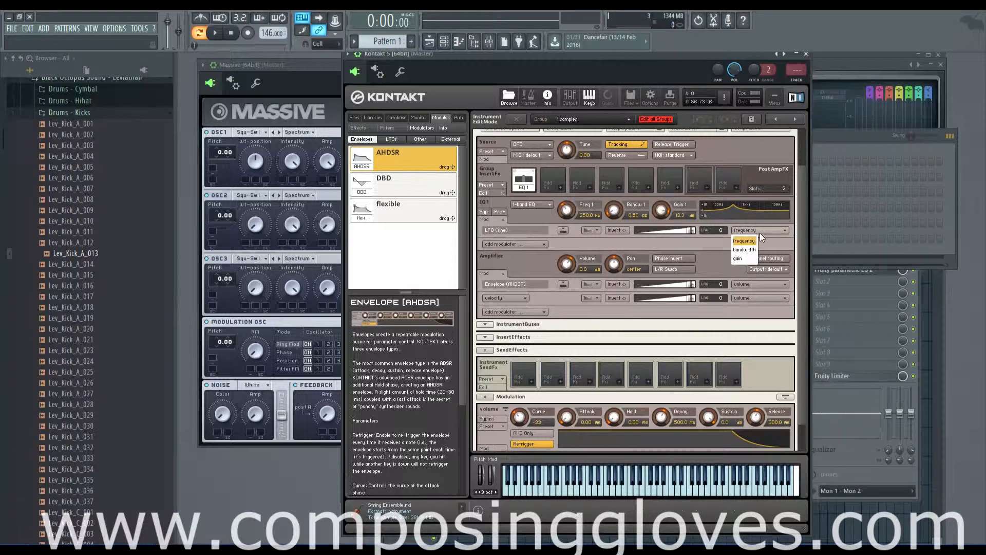
click(759, 233)
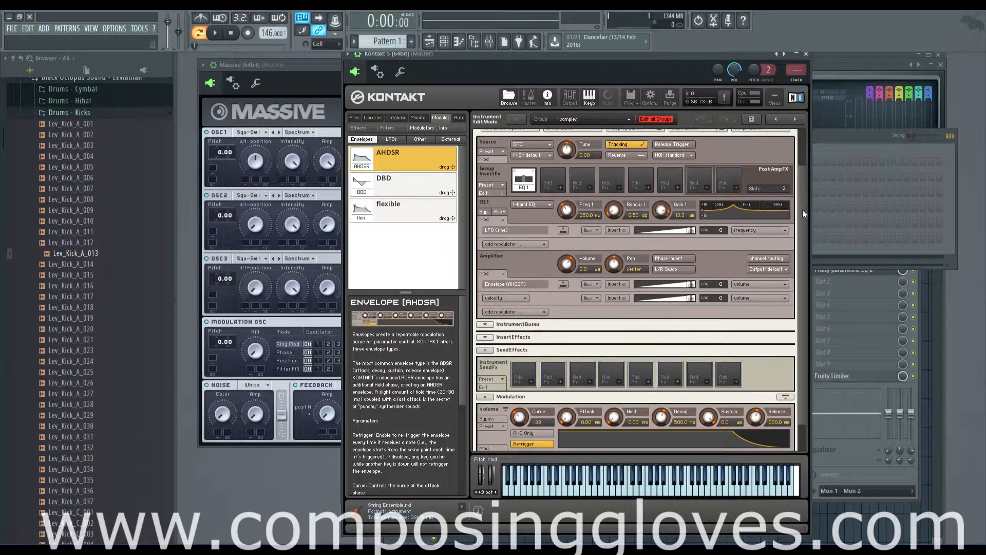
Close the Lev_Kick_A_013 instrument without saving its changes
scroll(802, 208, up, 2)
click(792, 133)
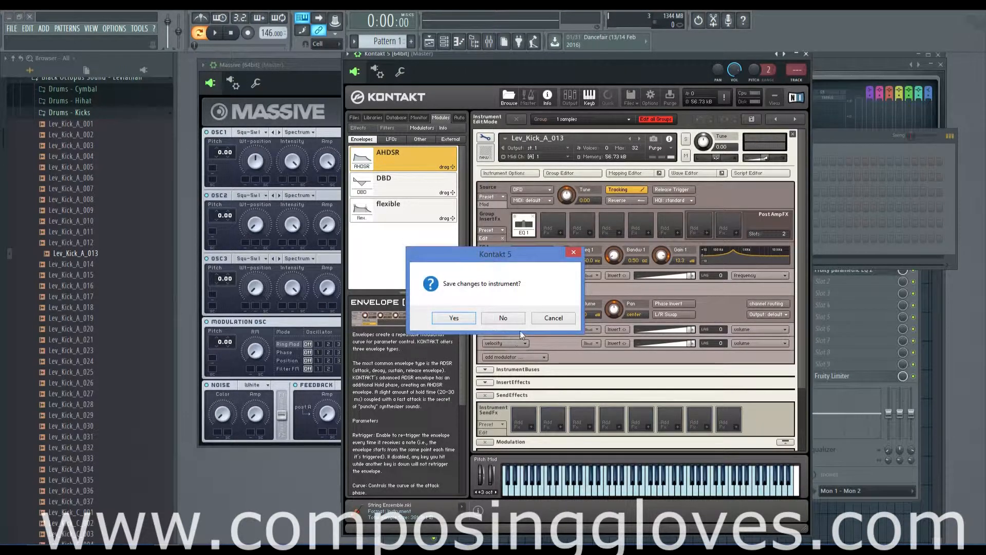
click(501, 319)
Load String Ensemble.nki from the Kontakt Factory Library and show its Amplifier modulation assignments in edit mode
click(386, 118)
click(372, 116)
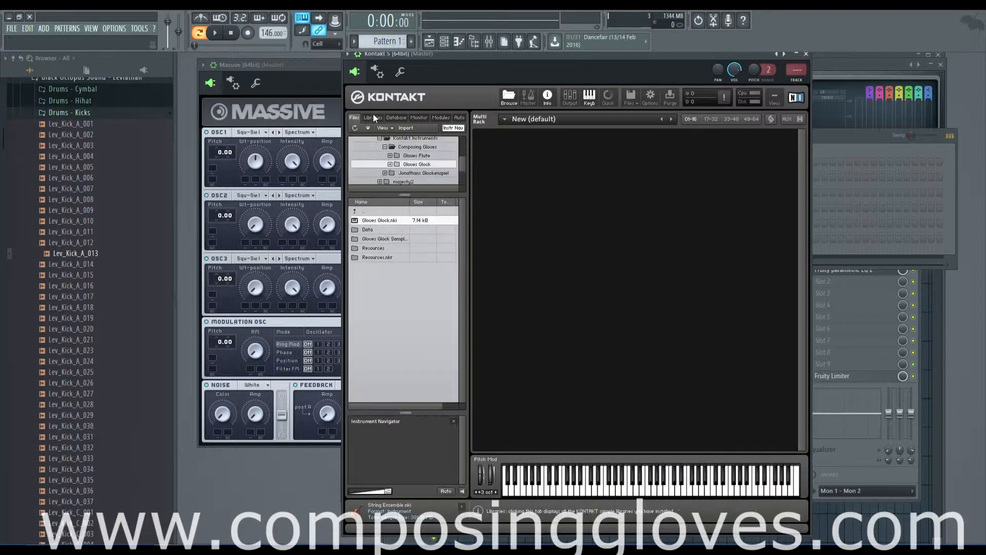
double_click(385, 256)
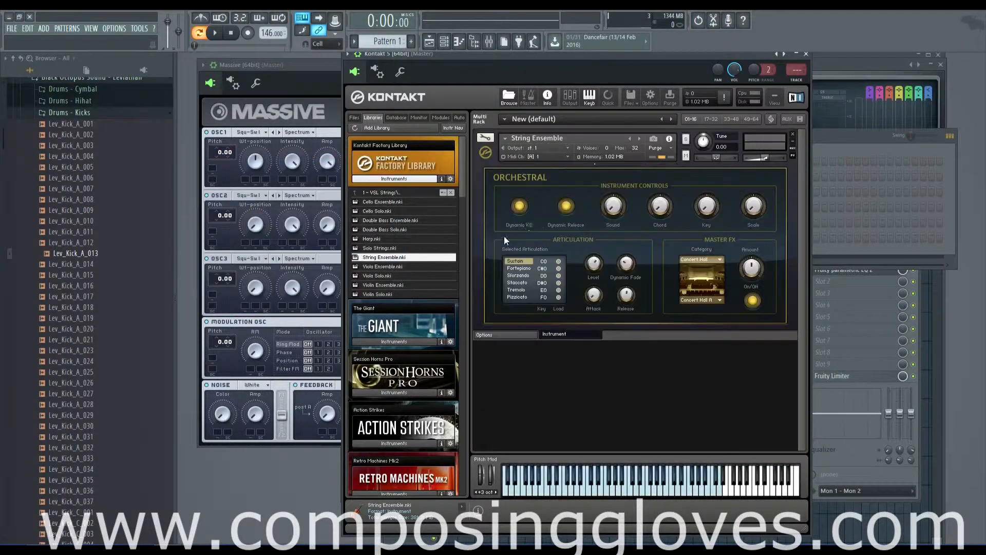
click(483, 138)
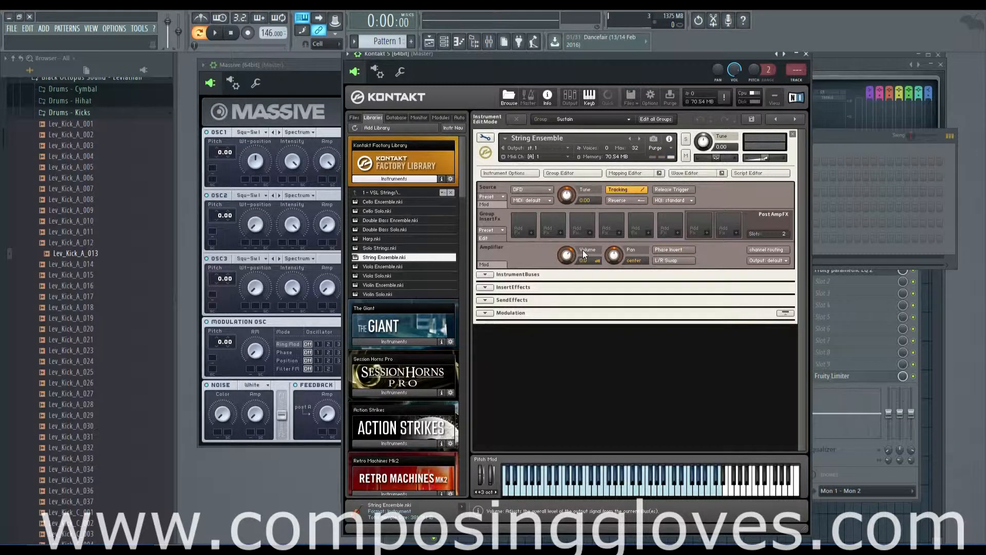
click(485, 264)
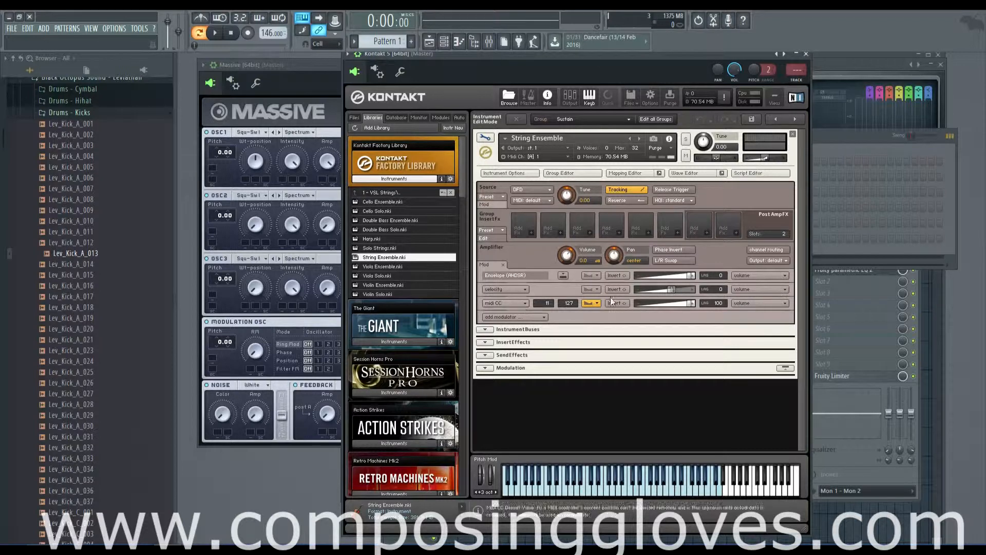
Hide the Amplifier's modulation assignments and add an SV LP1 filter to the first Group Insert FX slot
click(492, 264)
click(530, 233)
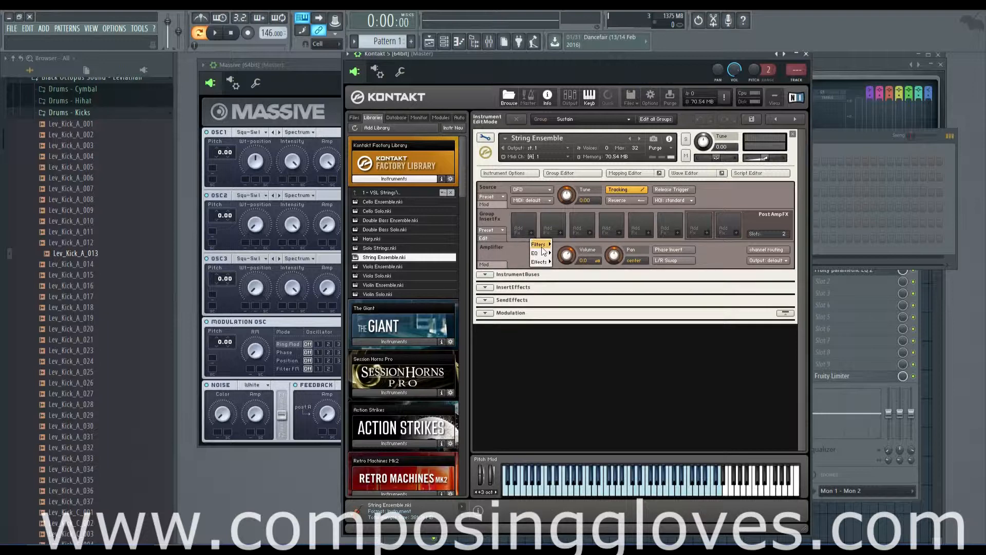
mouse_move(538, 244)
click(597, 255)
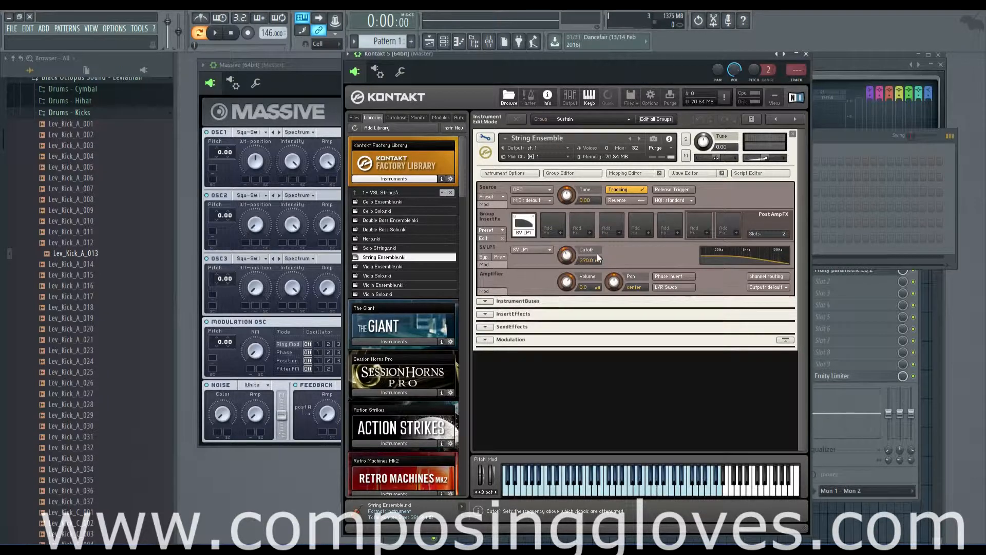
Assign a sine LFO to modulate the SV LP1 filter's cutoff frequency
right_click(567, 257)
mouse_move(577, 274)
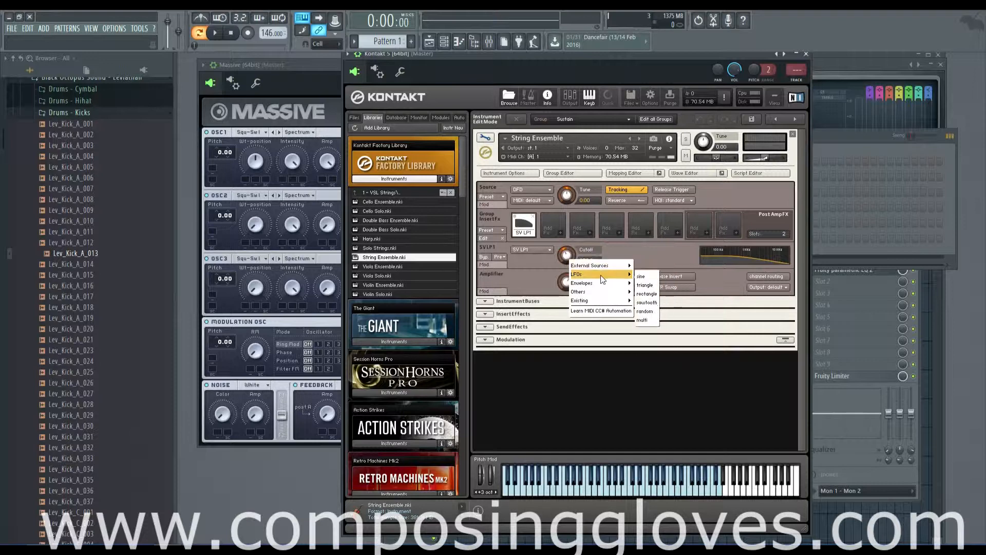
click(647, 276)
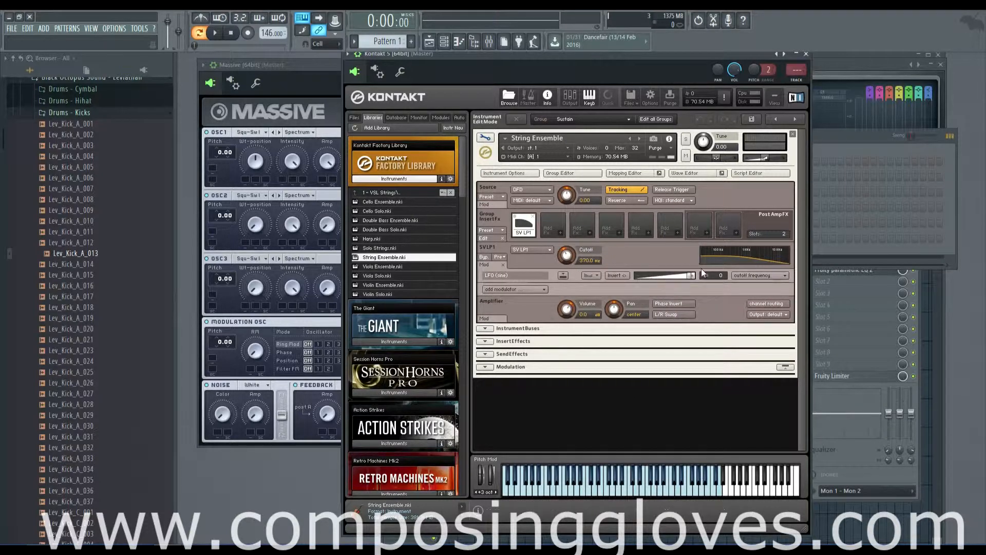
Expand the Modulation section and raise the cutoff LFO's frequency to about 33.7 Hz
click(501, 366)
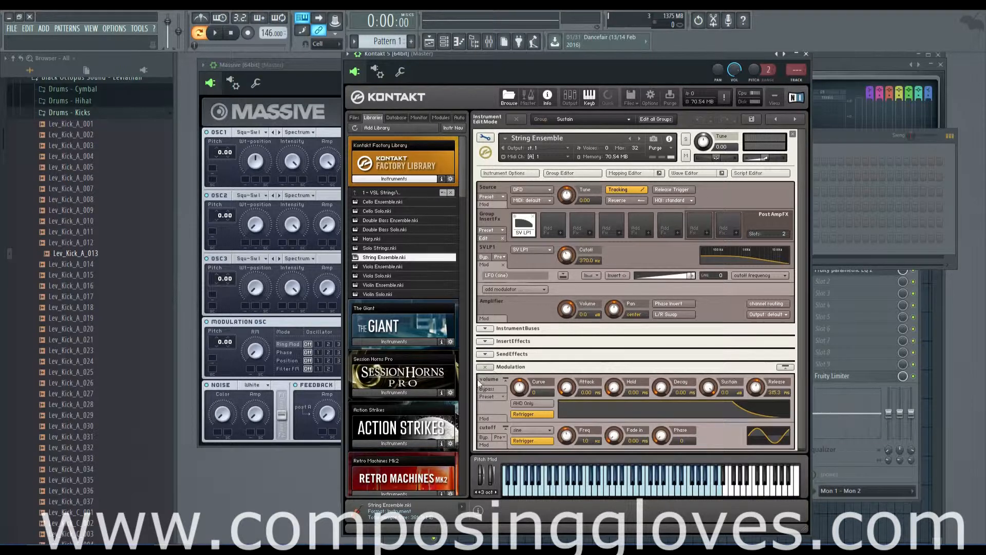
scroll(565, 393, down, 2)
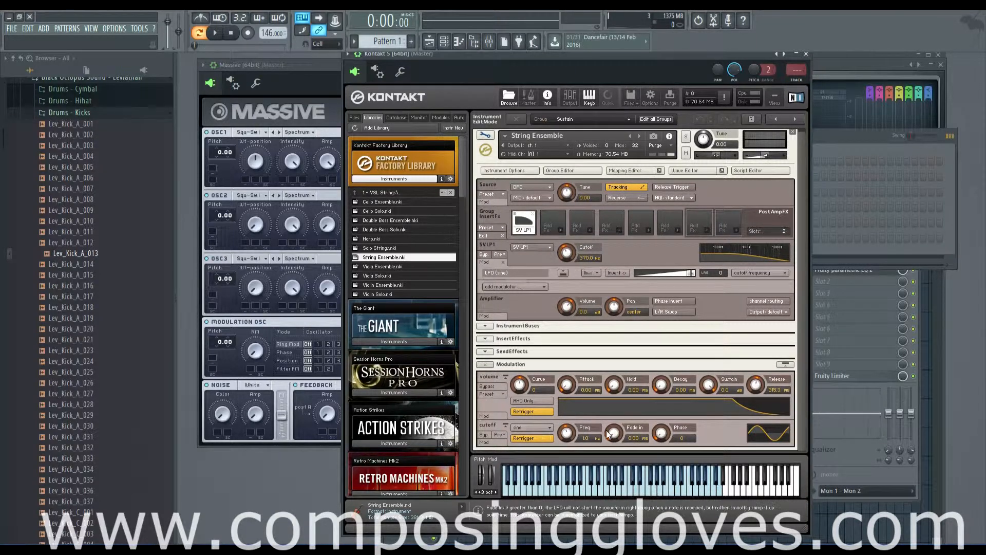
drag(567, 435, 570, 421)
click(611, 493)
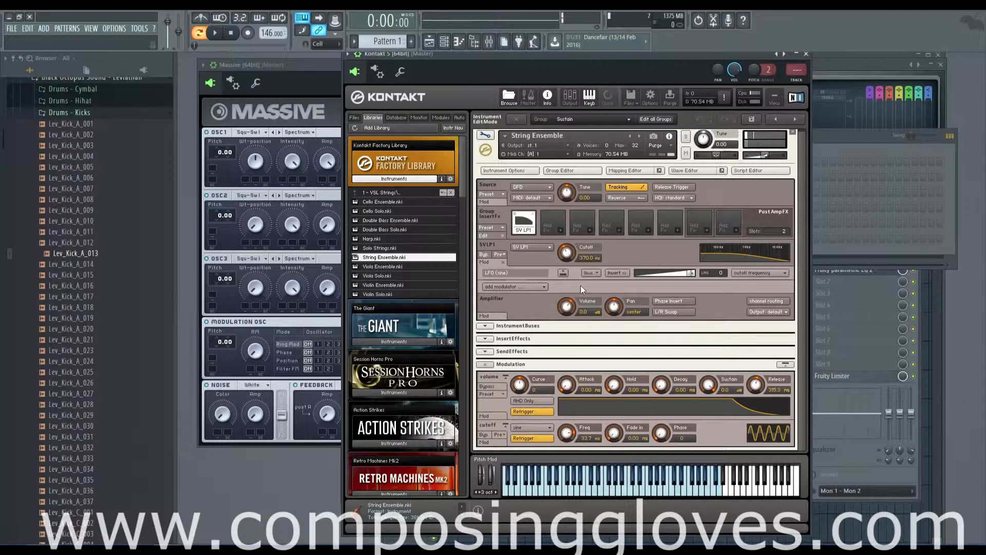
Toggle the cutoff LFO's bypass on and off while auditioning notes, leaving the LFO active
click(485, 434)
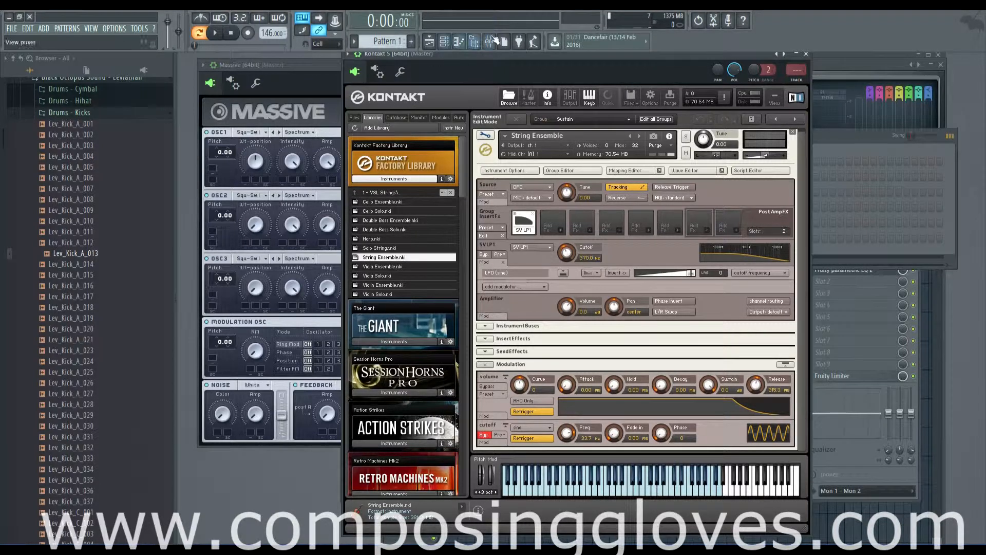
drag(499, 55, 492, 57)
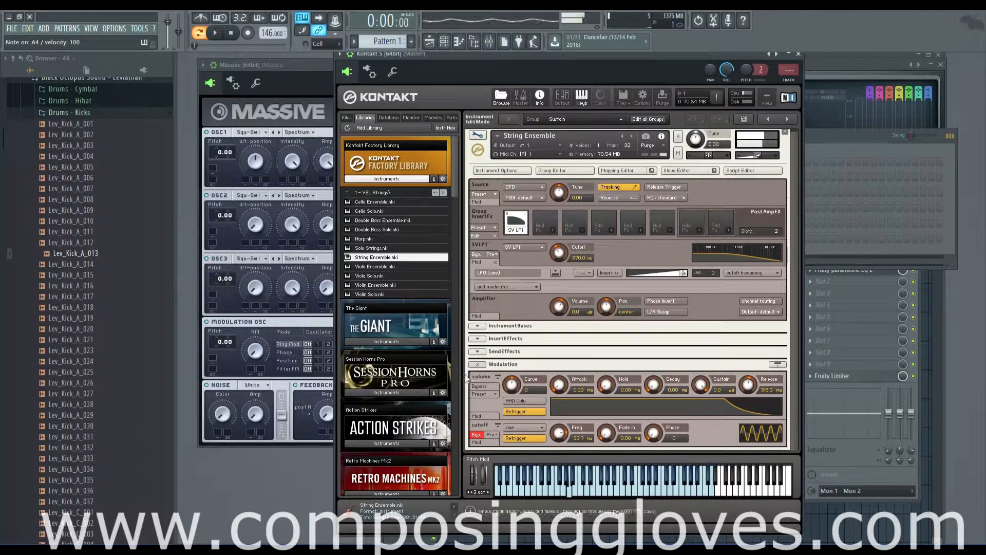
click(477, 435)
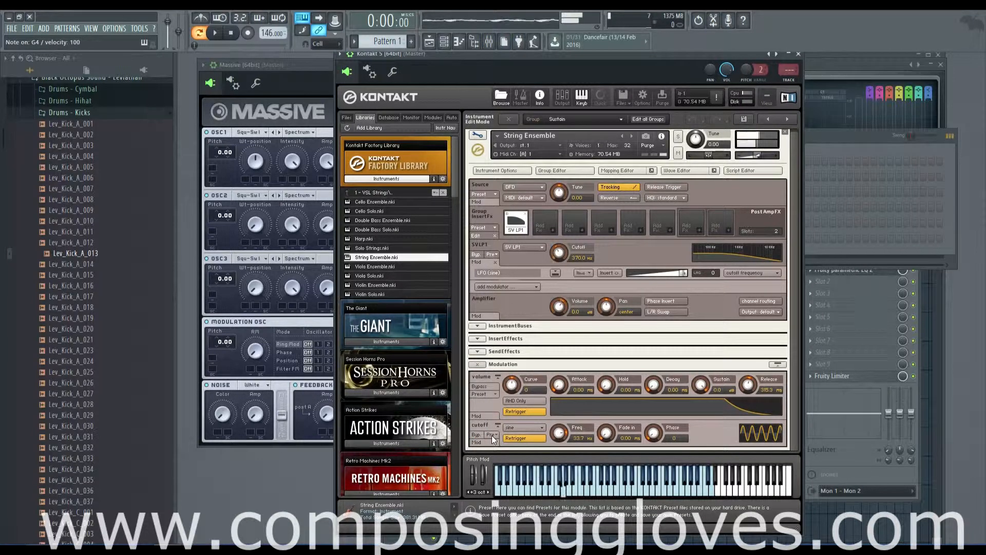
click(476, 435)
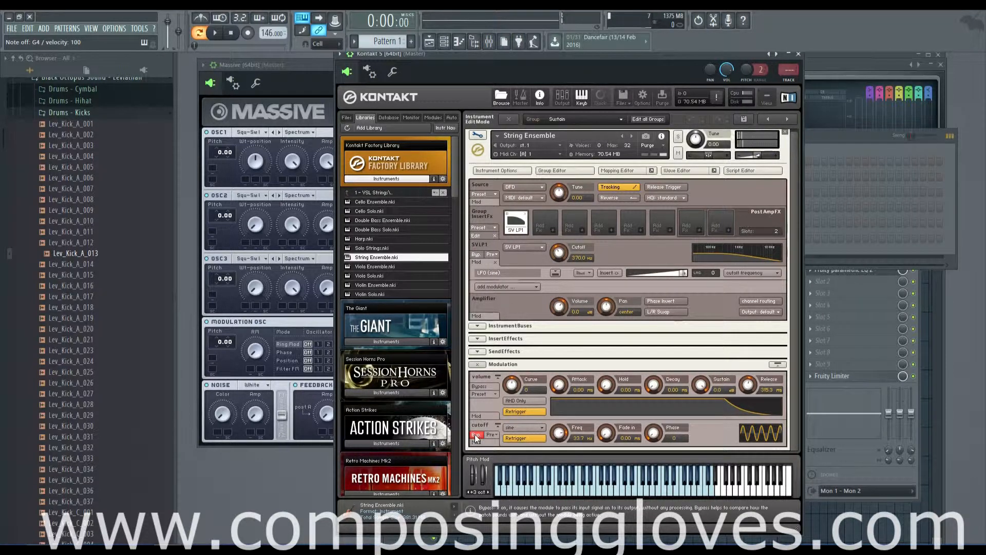
click(476, 434)
Raise the SV LP1 cutoff to about 19.9 kHz and compare the sound with the LFO bypassed and active
drag(559, 257, 559, 221)
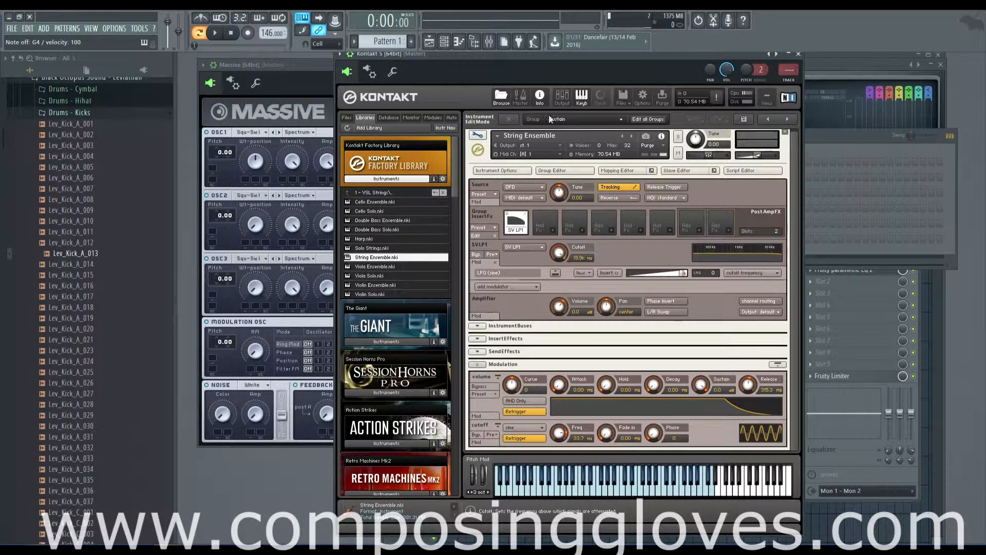
click(476, 435)
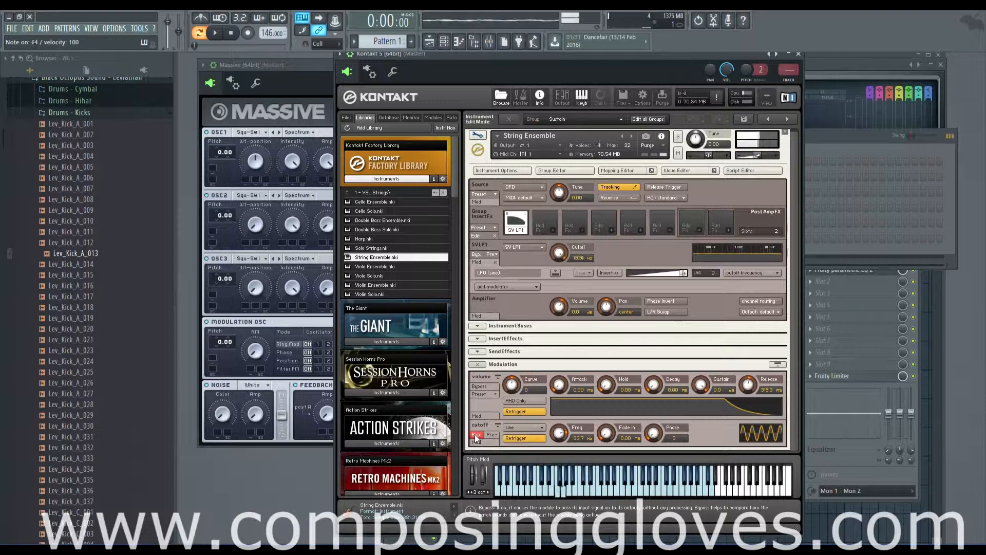
drag(559, 251, 569, 286)
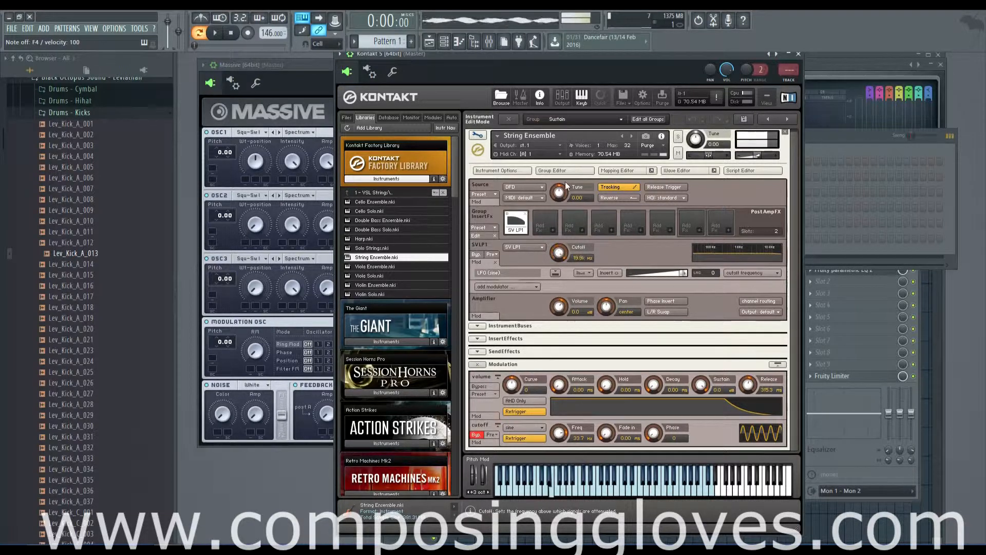
click(476, 435)
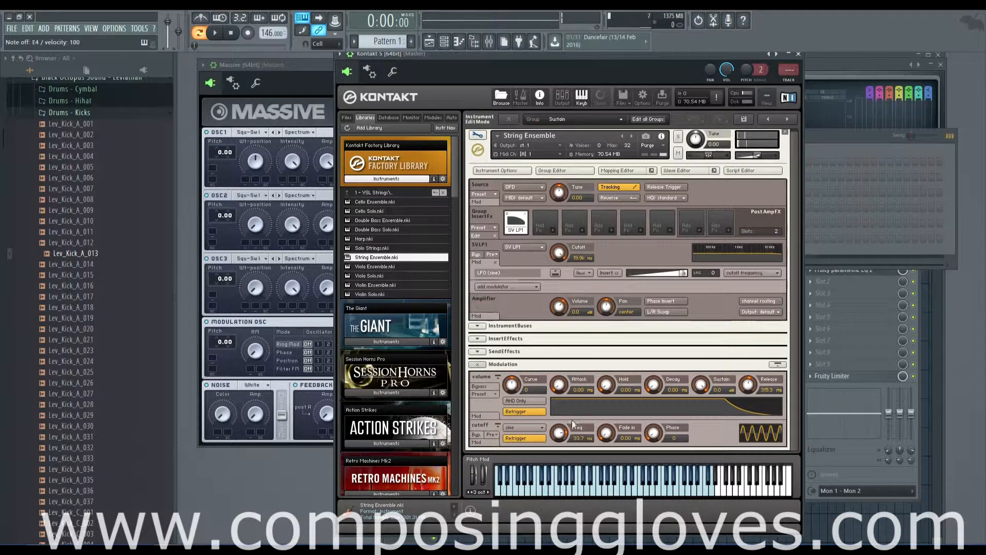
Expand the cutoff LFO's modulation shaper and try to add a node in its empty curve display
click(583, 272)
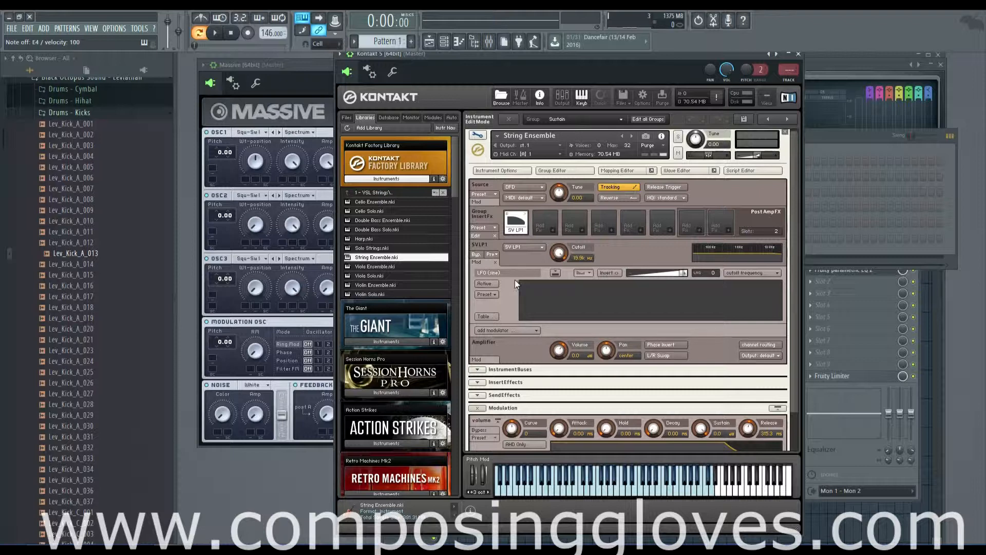
right_click(524, 318)
click(548, 295)
click(547, 295)
click(547, 302)
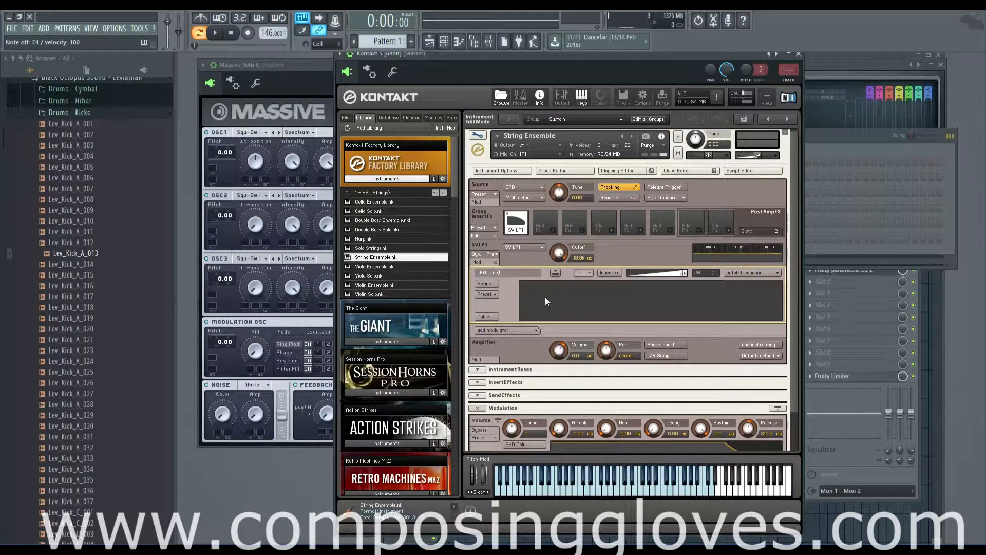
Activate the modulation shaper by loading the factory Default curve preset
click(486, 295)
mouse_move(488, 305)
click(542, 307)
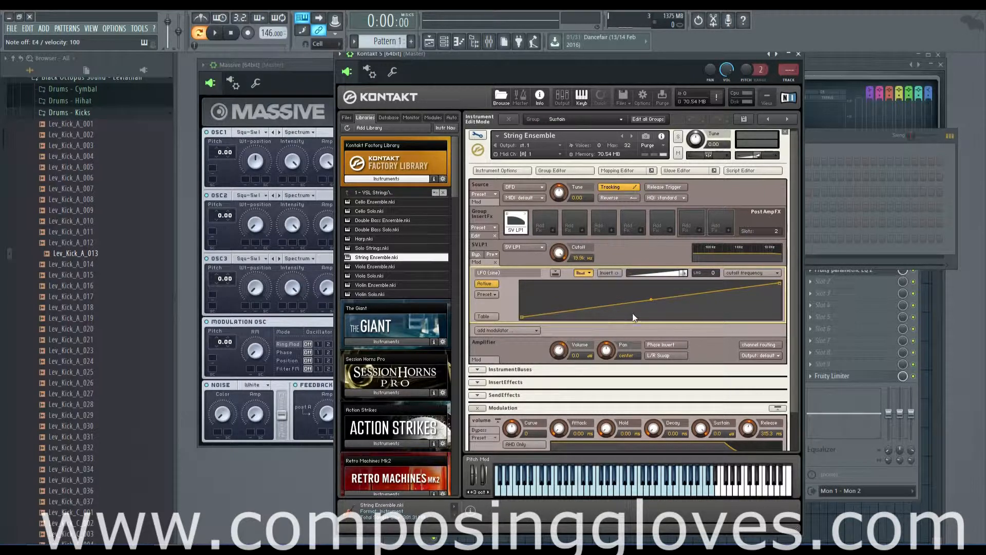
click(490, 297)
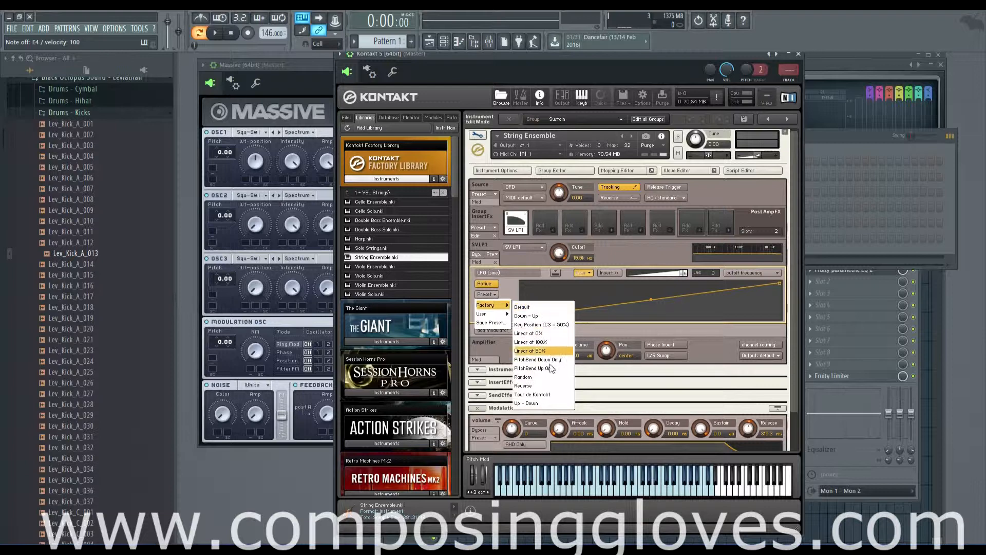
click(534, 307)
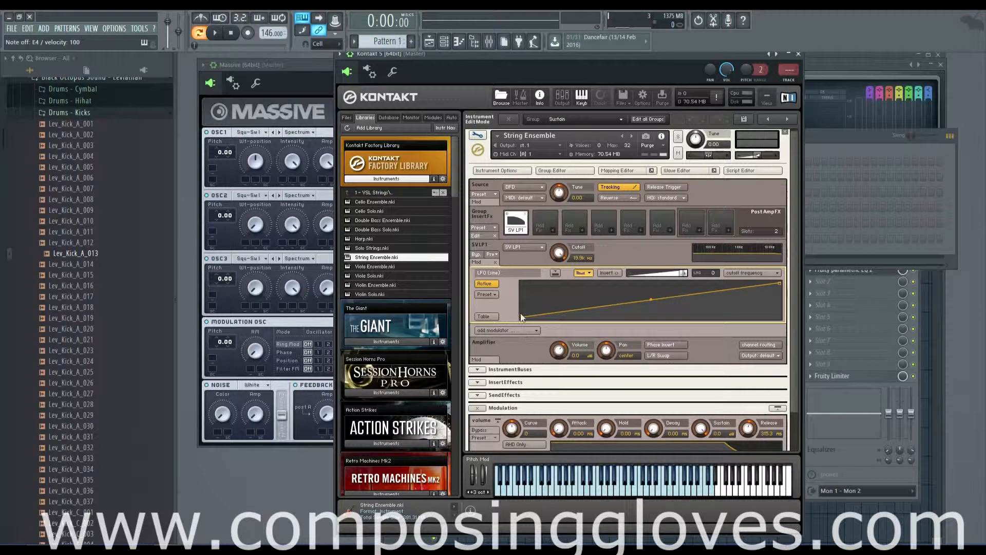
Try adding a node to the shaper curve, remove it again, and test dragging the remaining nodes
right_click(593, 305)
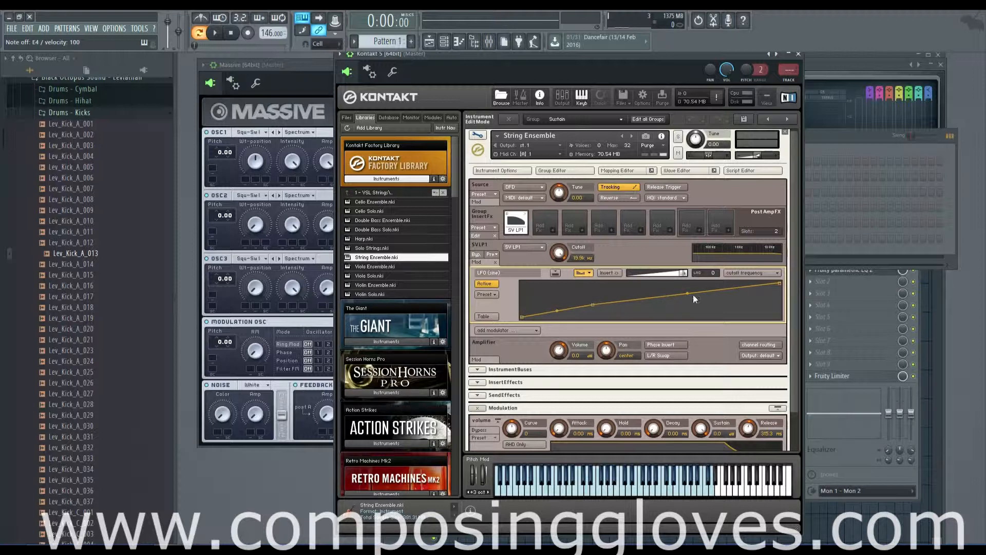
right_click(591, 306)
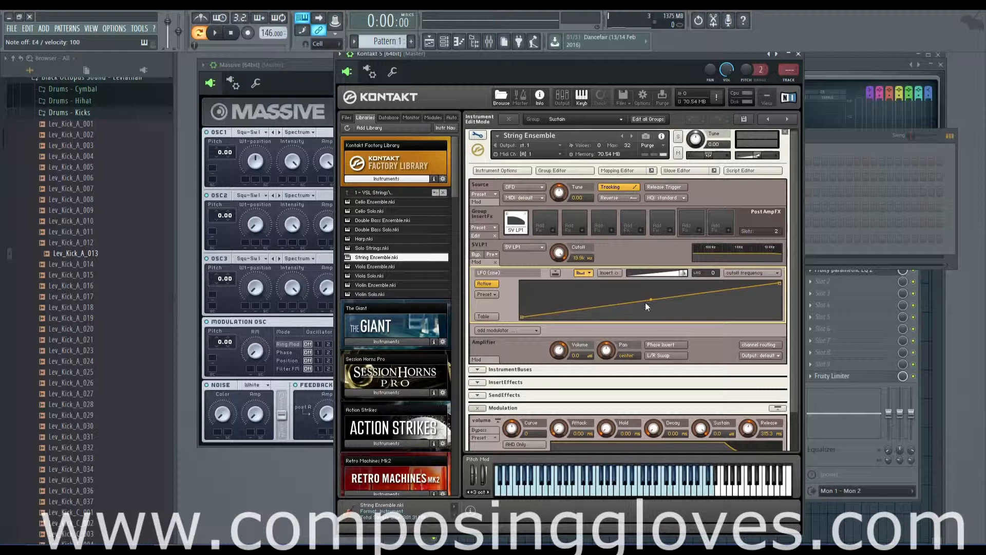
drag(648, 300, 649, 300)
mouse_move(521, 317)
mouse_down()
mouse_move(522, 292)
mouse_move(517, 335)
mouse_up()
Lower the cutoff LFO's frequency to about 0.15 Hz, auditioning F4 before and after the change
key(v)
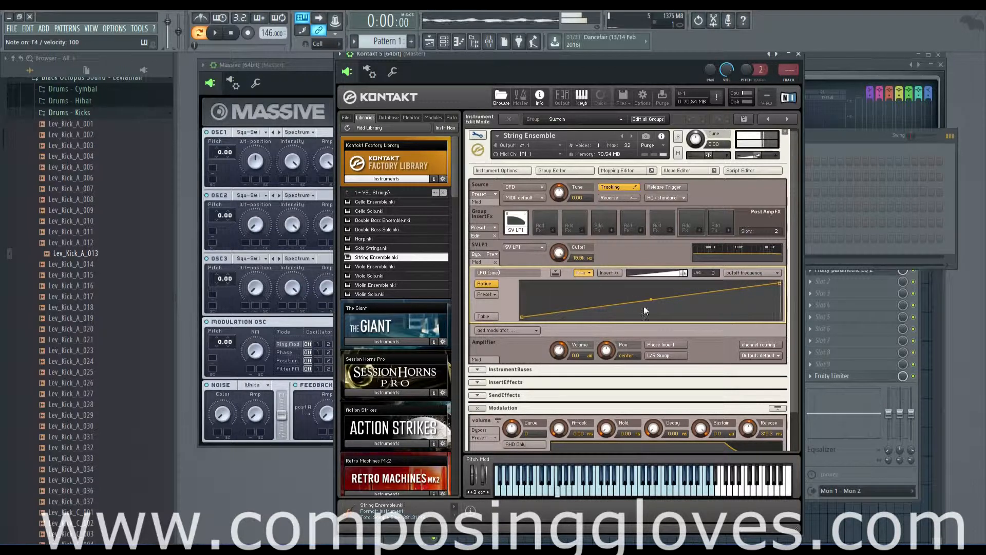
scroll(798, 381, down, 2)
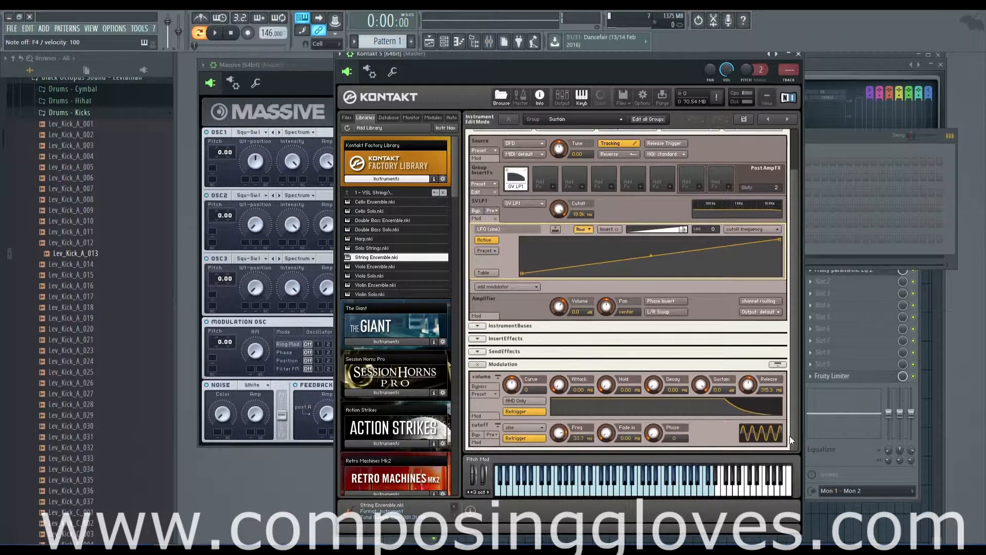
drag(559, 434, 570, 493)
key(v)
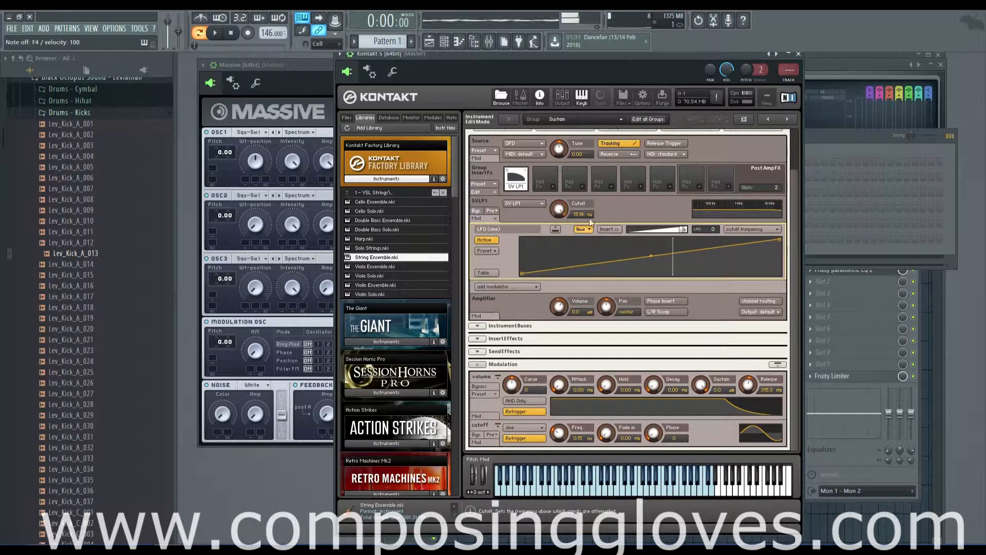
Shape the LFO's modulation curve into two peaks and a curved rise with added nodes, and audition F4
drag(651, 256, 650, 256)
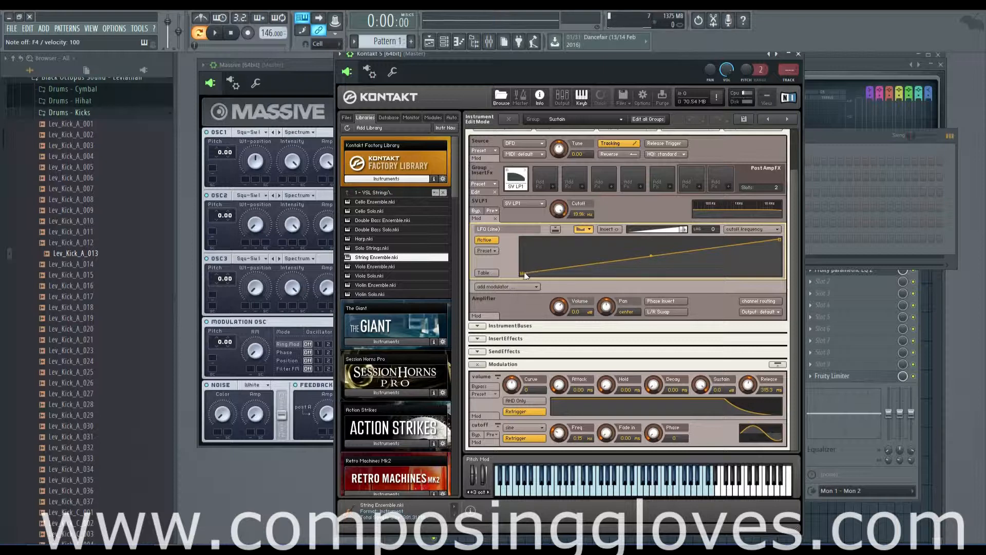
right_click(574, 265)
drag(573, 263, 561, 239)
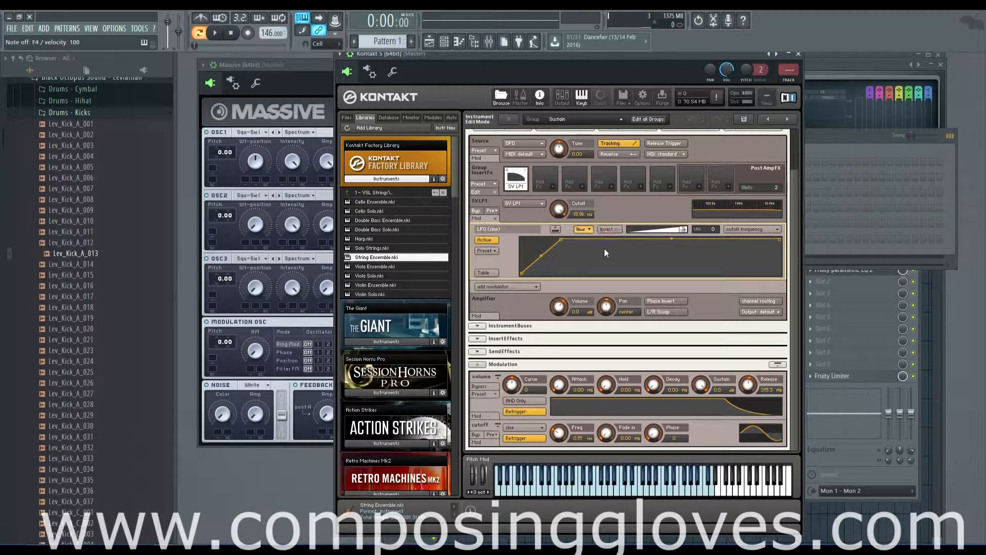
right_click(603, 249)
drag(604, 249, 630, 270)
right_click(607, 253)
right_click(619, 262)
drag(713, 250, 707, 237)
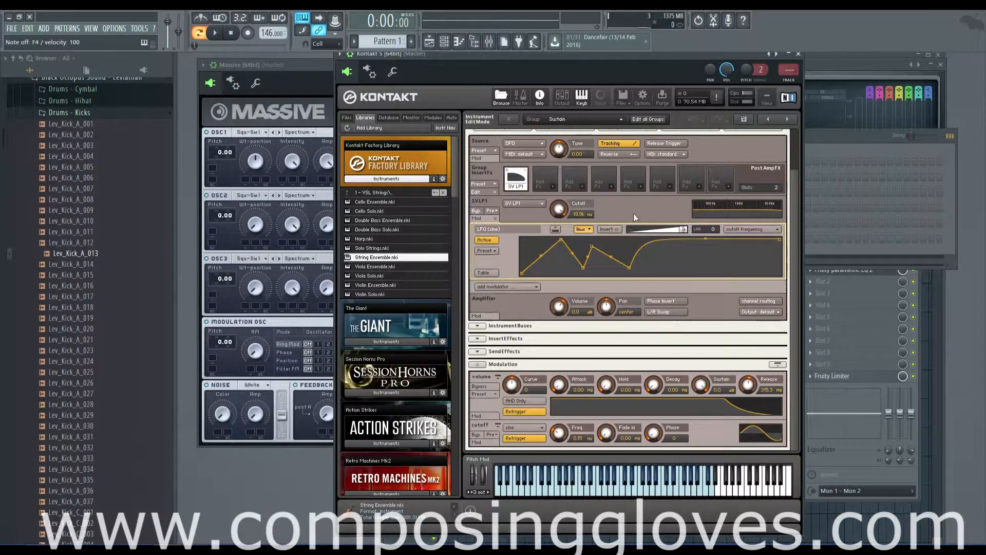
key(v)
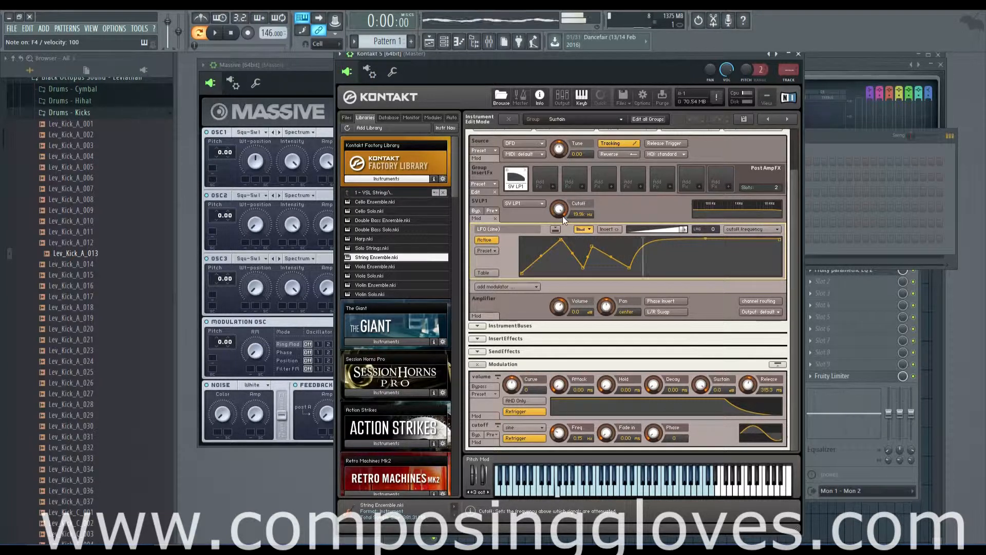
Remove the added nodes from the shaper curve to restore the straight diagonal line
right_click(592, 245)
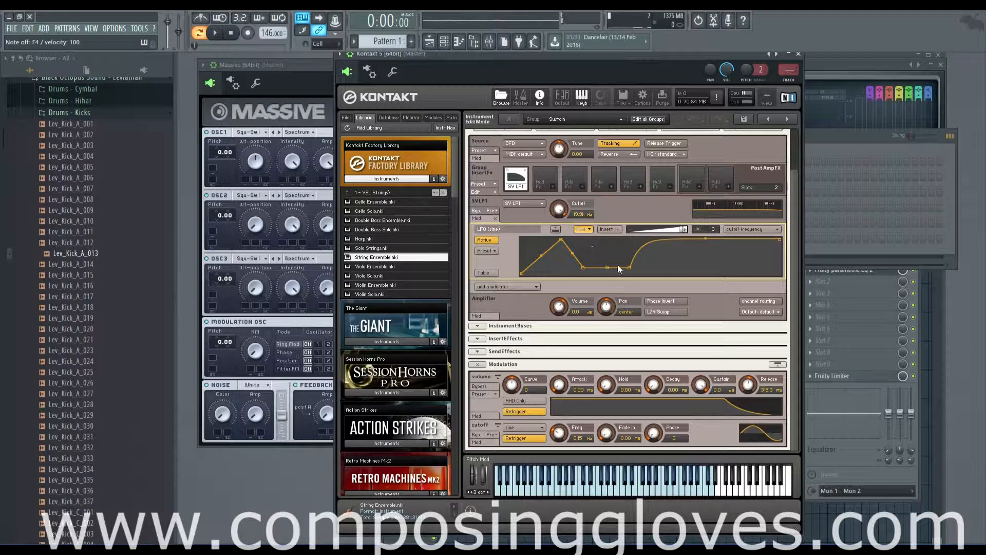
right_click(629, 267)
right_click(582, 267)
right_click(572, 252)
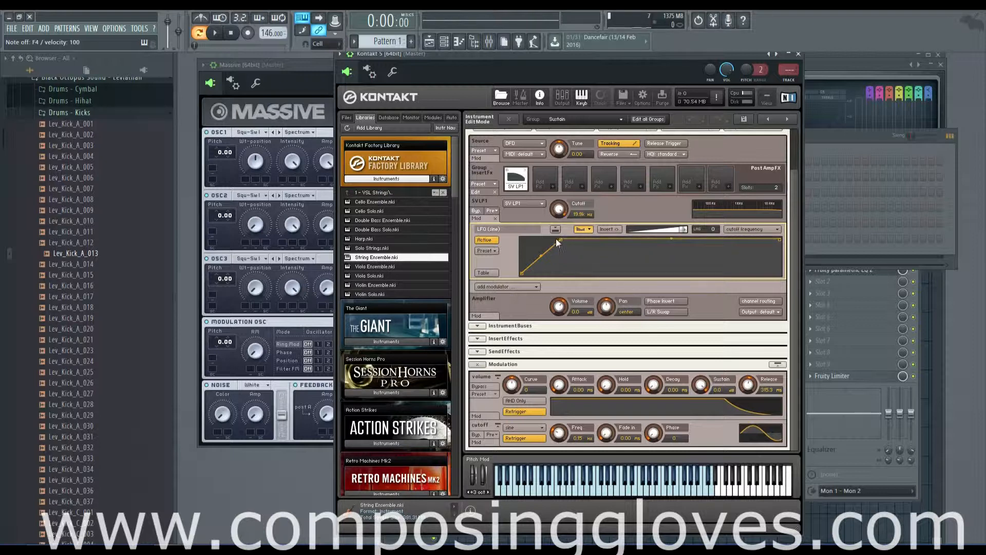
right_click(557, 240)
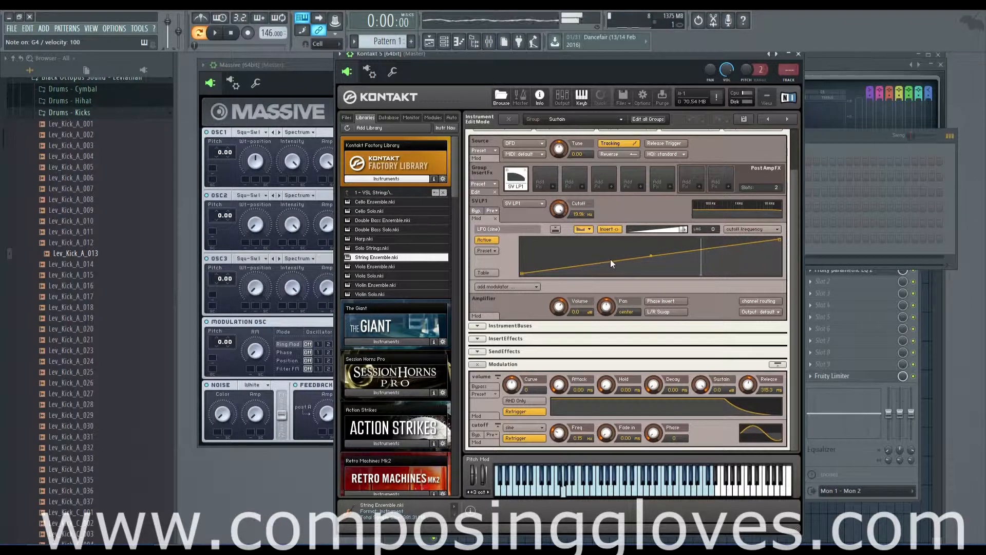
Turn off Invert for the cutoff LFO and switch its modulation shaper to Table mode
click(608, 229)
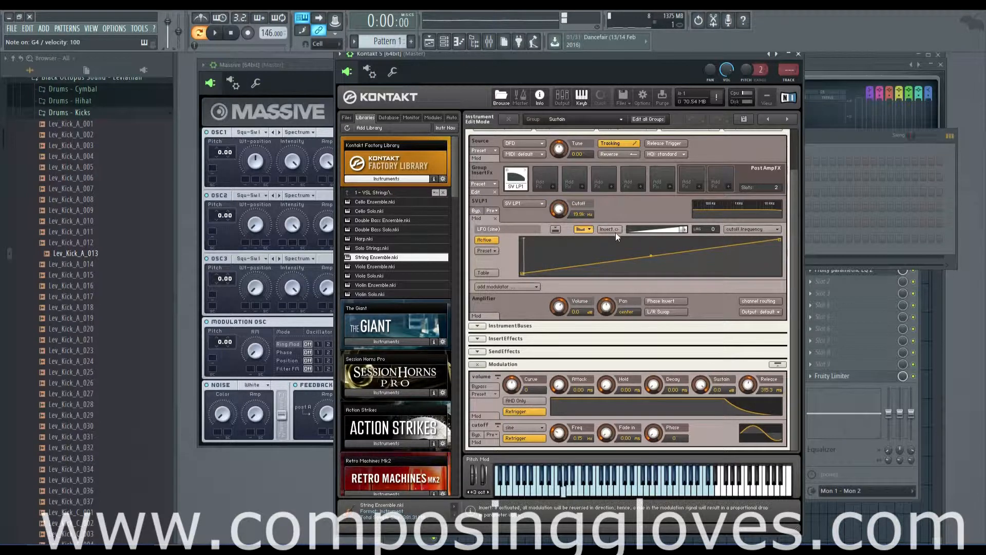
click(491, 251)
click(510, 245)
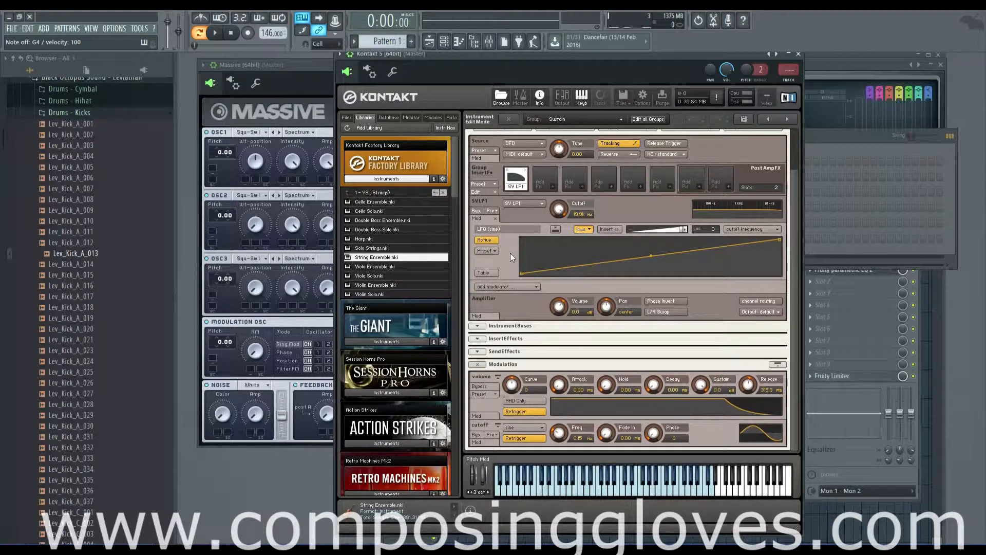
click(485, 272)
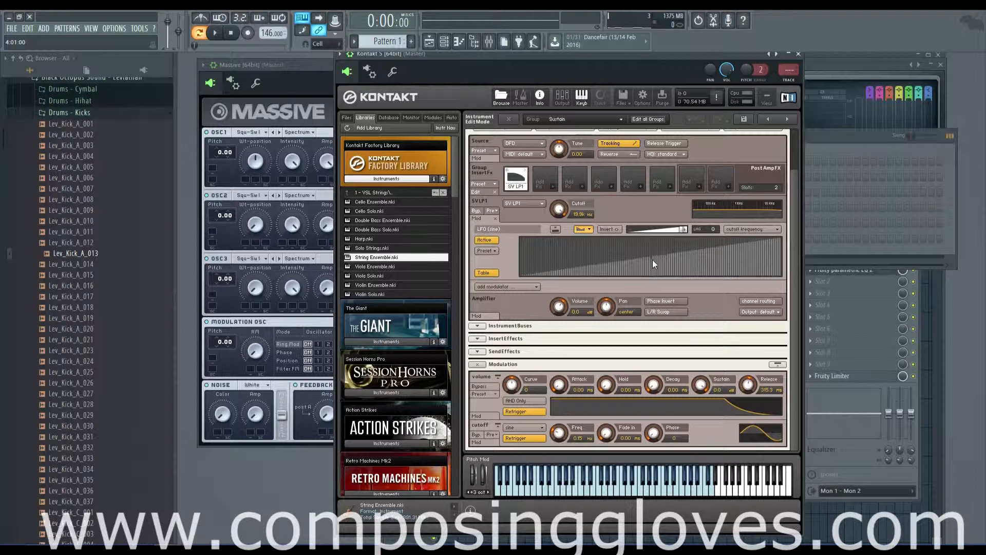
Draw freehand bar values across the cutoff LFO's shaper table, finishing with most bars near zero and tall bars at the high end
mouse_move(652, 260)
mouse_down()
mouse_move(590, 258)
mouse_move(706, 250)
mouse_up()
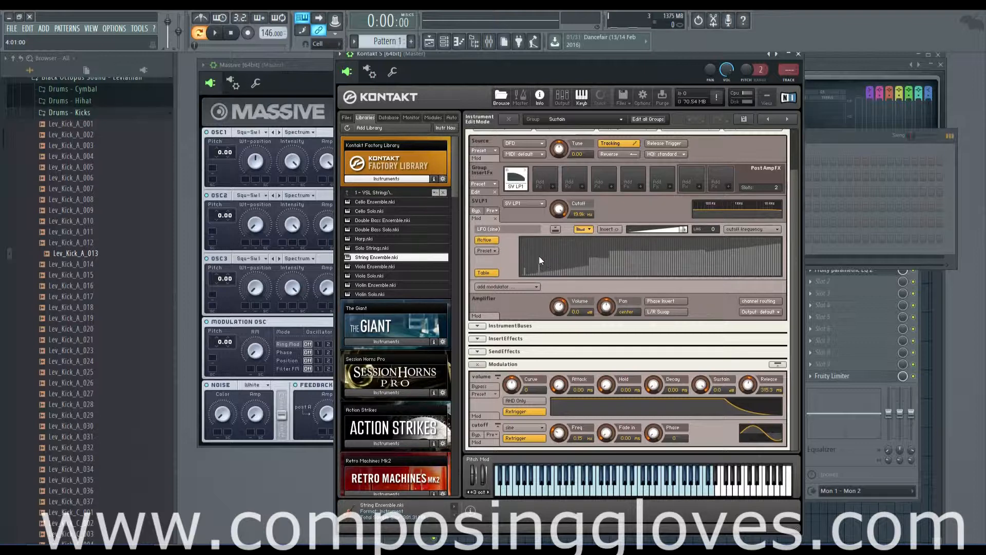
drag(538, 251, 538, 239)
mouse_move(667, 273)
mouse_down()
mouse_move(485, 282)
mouse_move(775, 262)
mouse_move(769, 236)
mouse_up()
drag(710, 260, 547, 259)
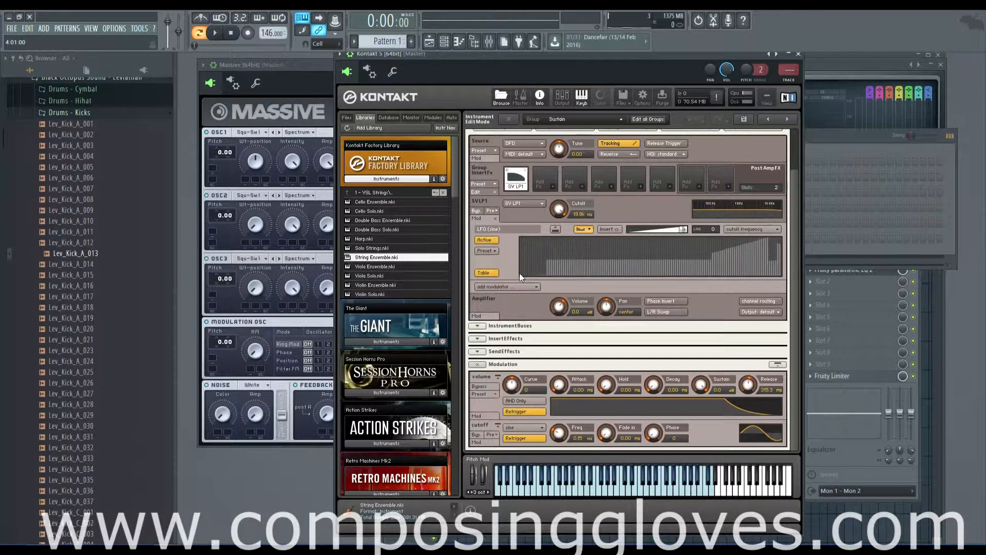
drag(521, 272, 545, 275)
mouse_move(655, 282)
mouse_down()
mouse_move(760, 264)
mouse_move(515, 277)
mouse_up()
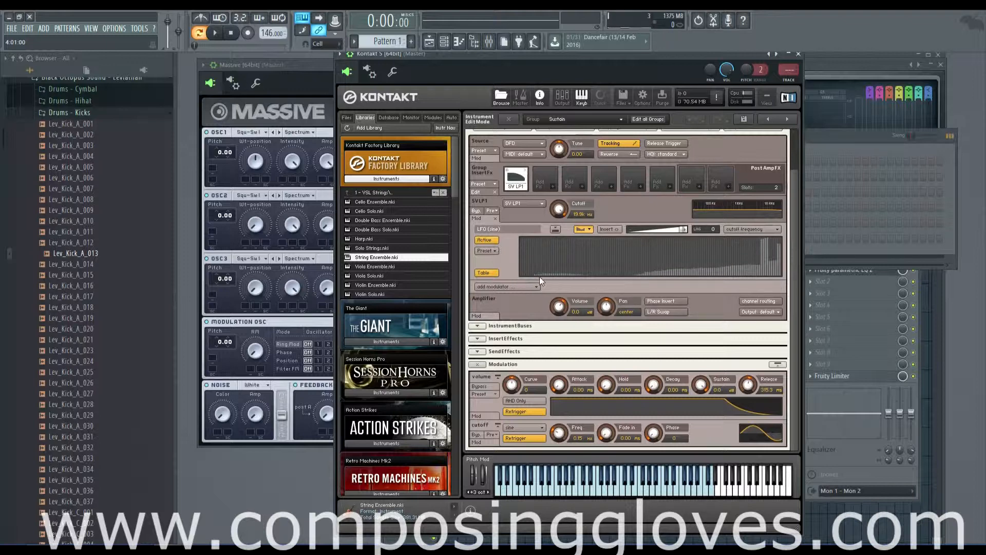
Audition F4 with the mostly flattened table, switching the cutoff LFO's Invert on and back off
key(v)
click(606, 230)
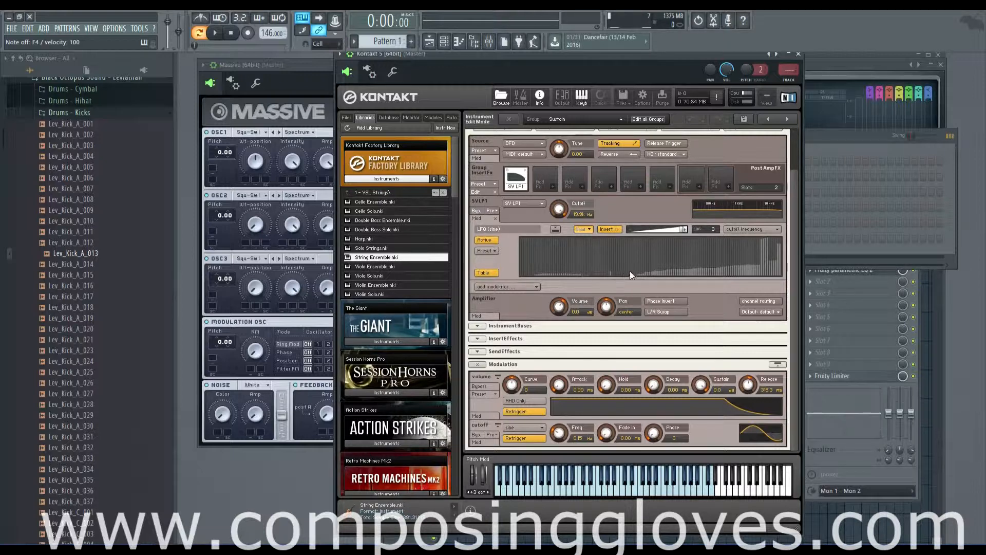
click(608, 229)
Redraw the shaper table with a broad dip in the middle and high ends, and audition F4 with Invert on and off
drag(618, 270, 516, 251)
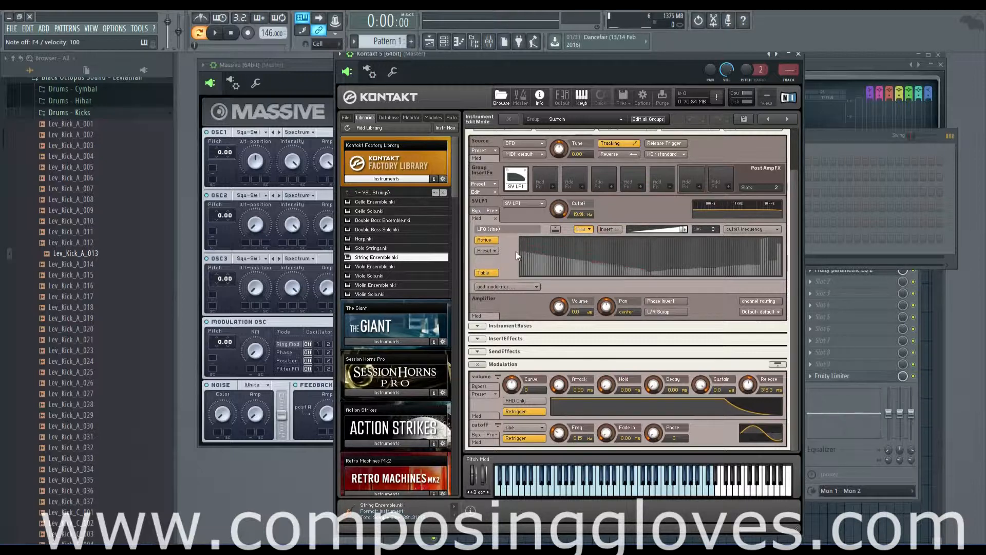
drag(663, 261, 756, 238)
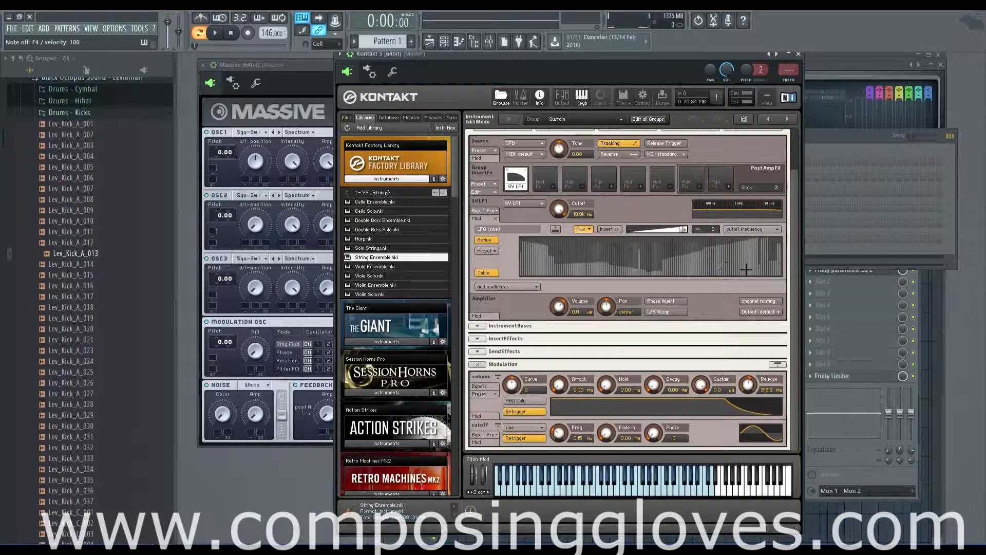
drag(748, 269, 786, 266)
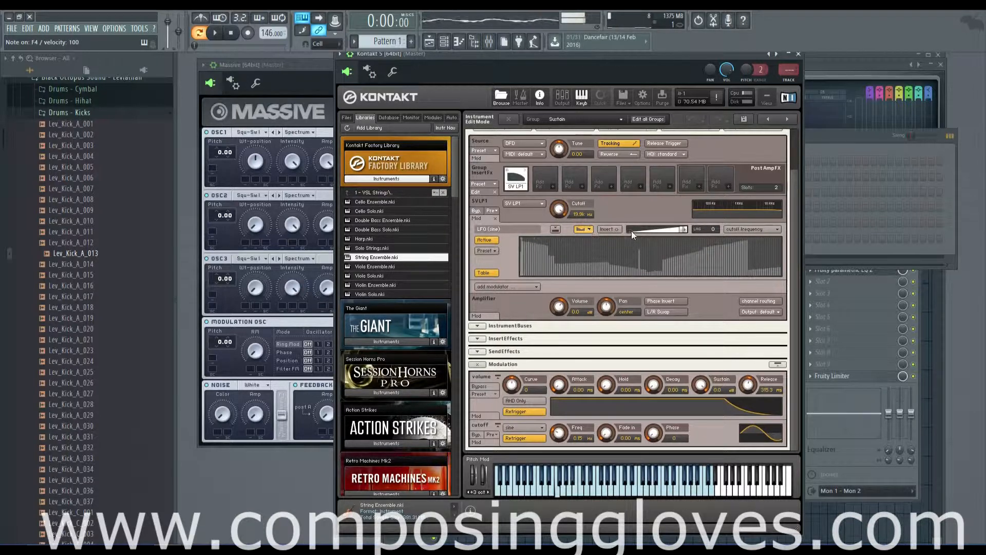
click(615, 230)
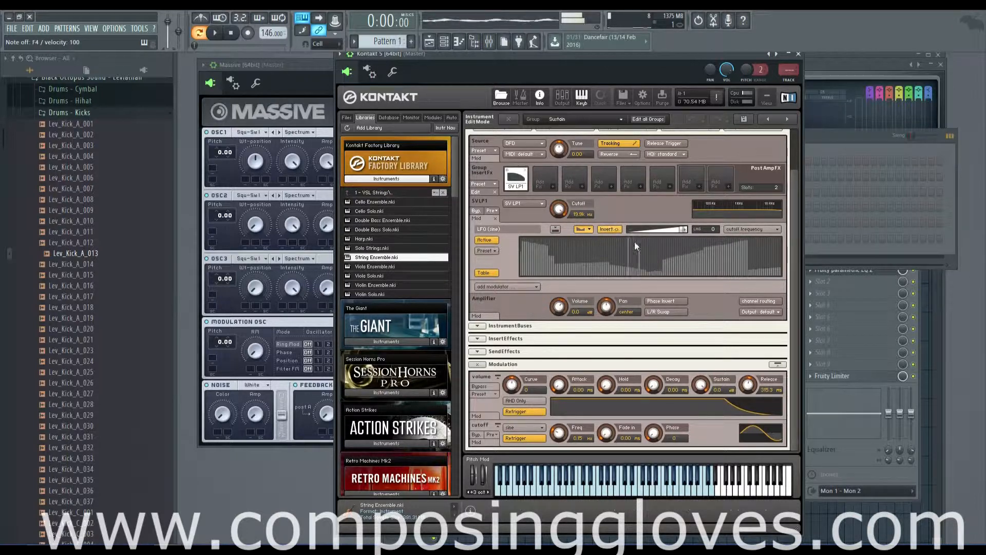
click(612, 229)
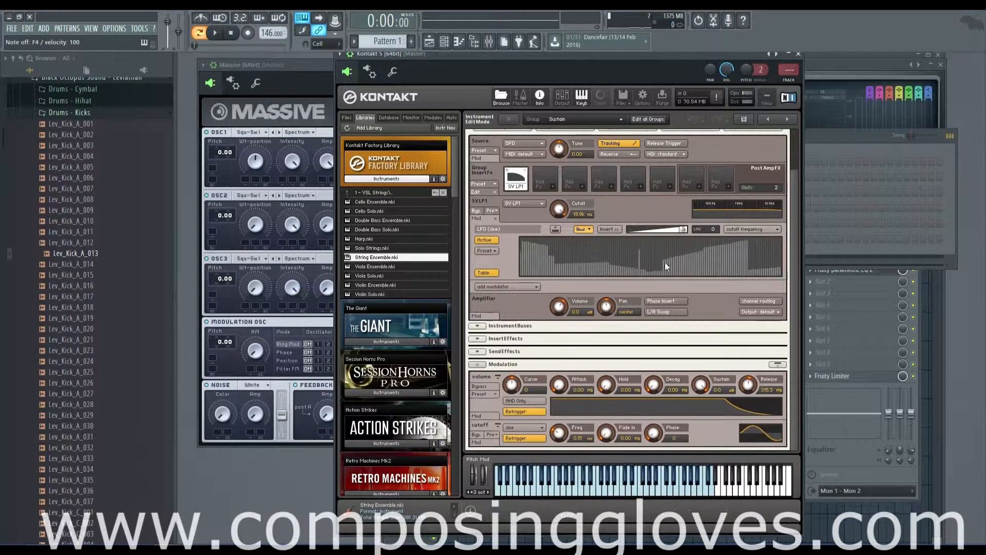
Load the factory Reverse preset into the cutoff LFO's modulation shaper with Table mode off, and audition a note
click(483, 273)
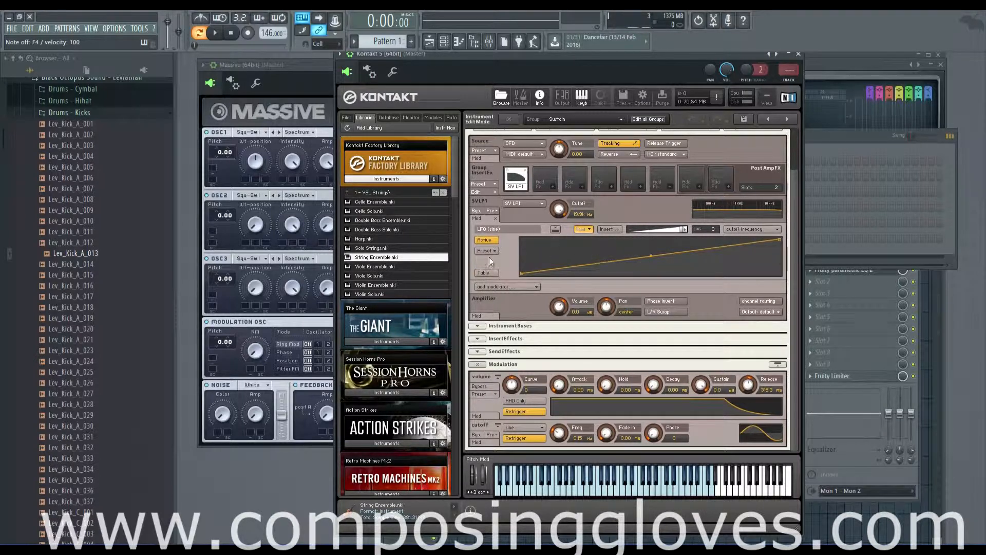
click(486, 251)
mouse_move(488, 262)
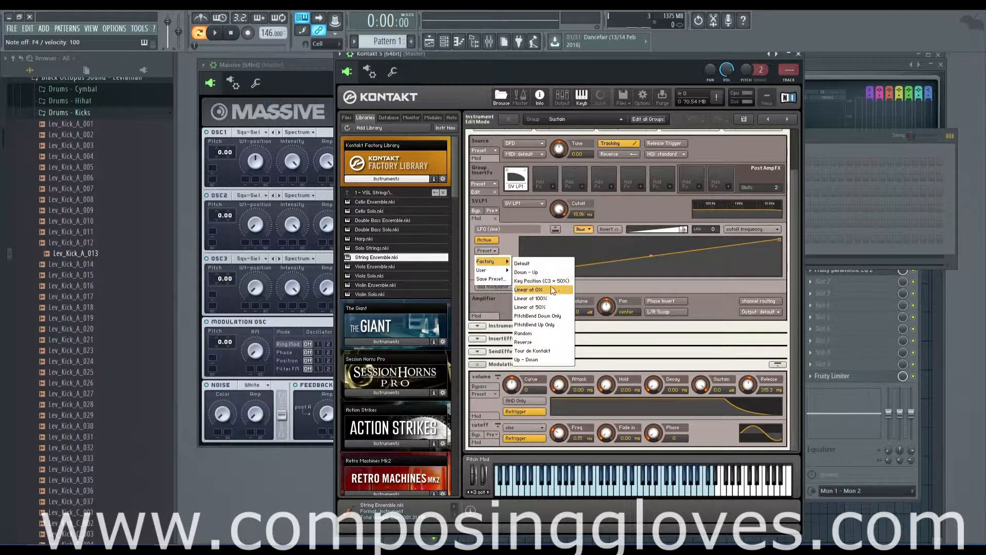
click(557, 342)
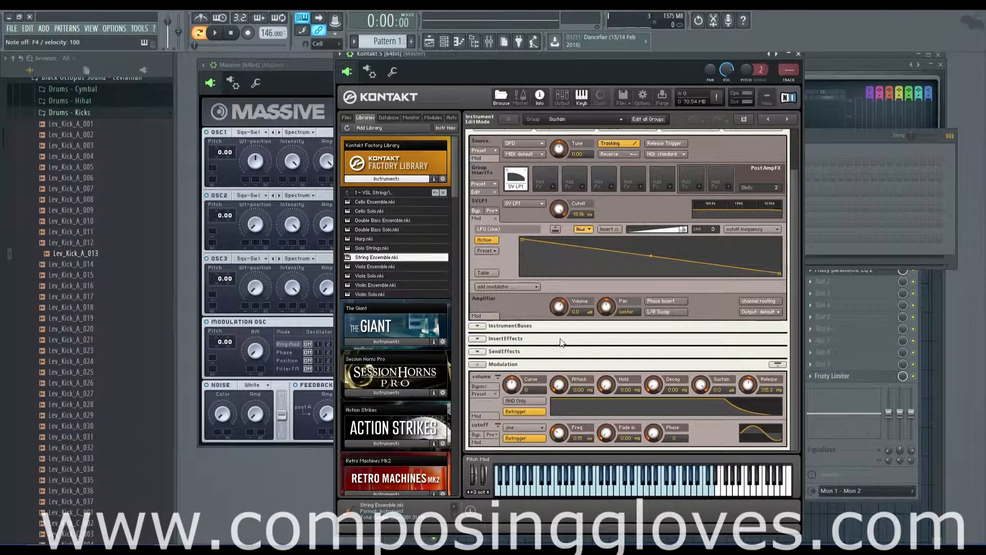
key(c)
Bring the Massive window forward to examine its filter and envelope modulation layout, and return to the Kontakt window
click(304, 69)
drag(363, 69, 517, 64)
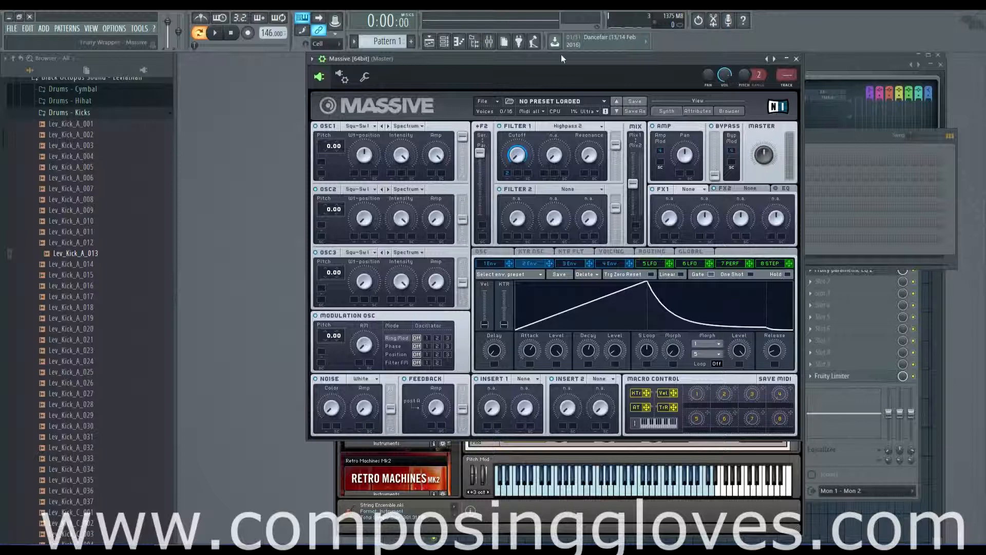
drag(570, 69, 559, 69)
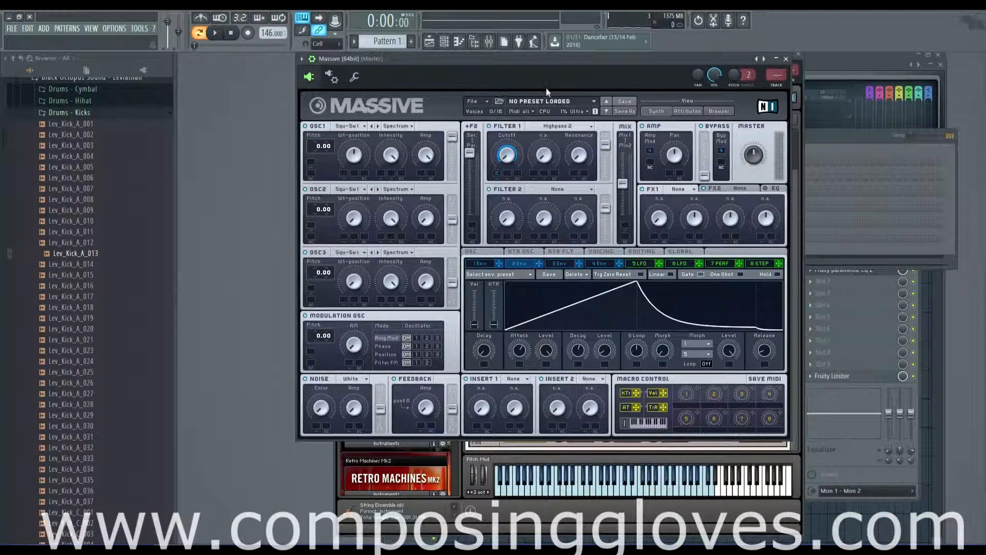
drag(560, 62, 572, 62)
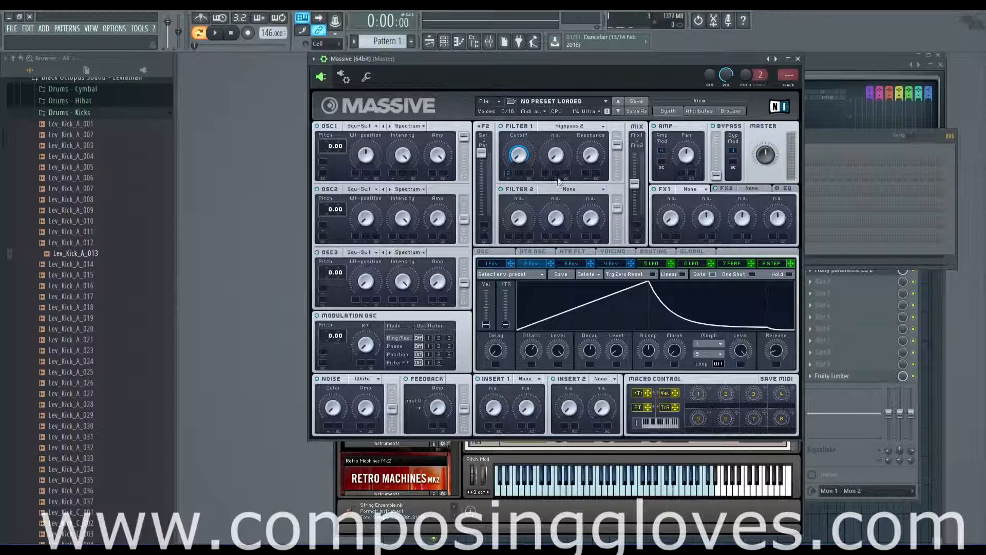
drag(654, 62, 437, 73)
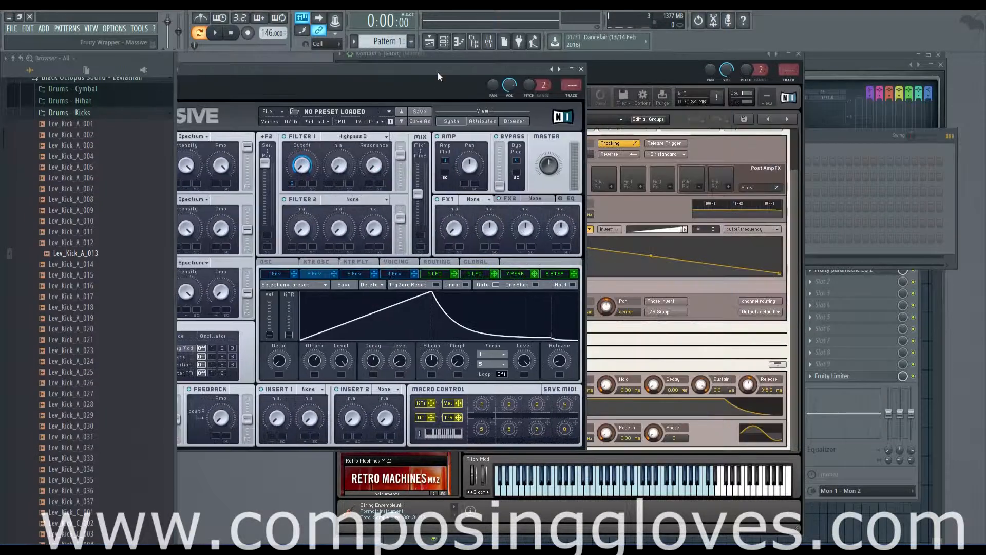
click(663, 59)
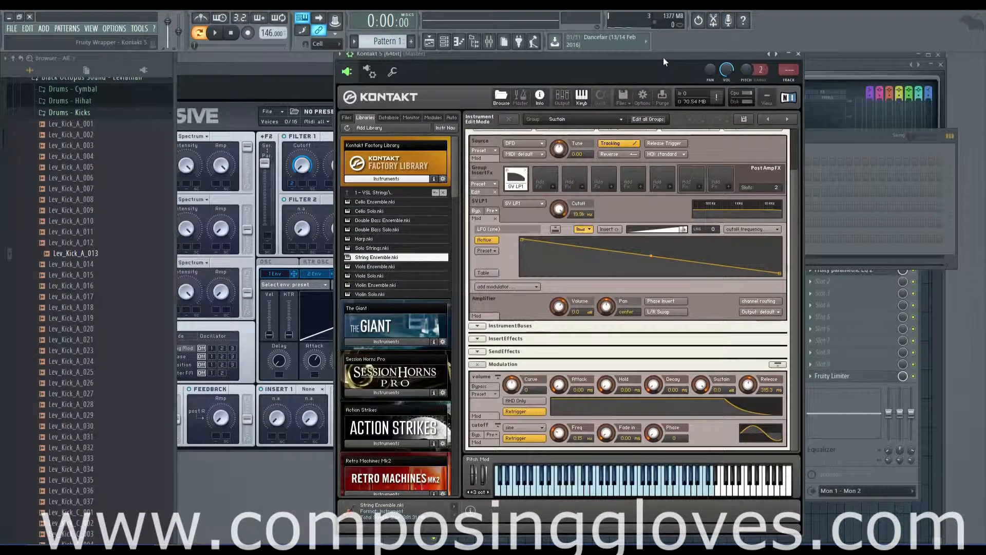